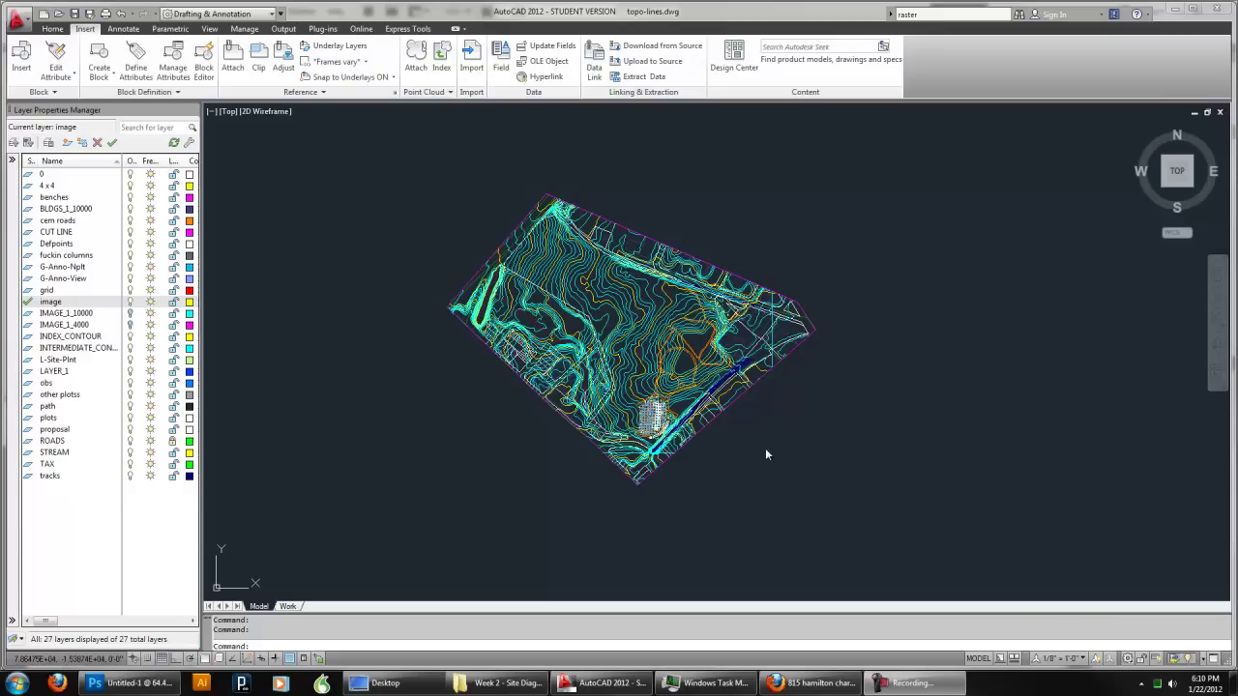
Zoom and pan the Google Maps satellite view to tightly frame the wooded cemetery grounds at 200 ft scale
scroll(764, 445, "up", 5)
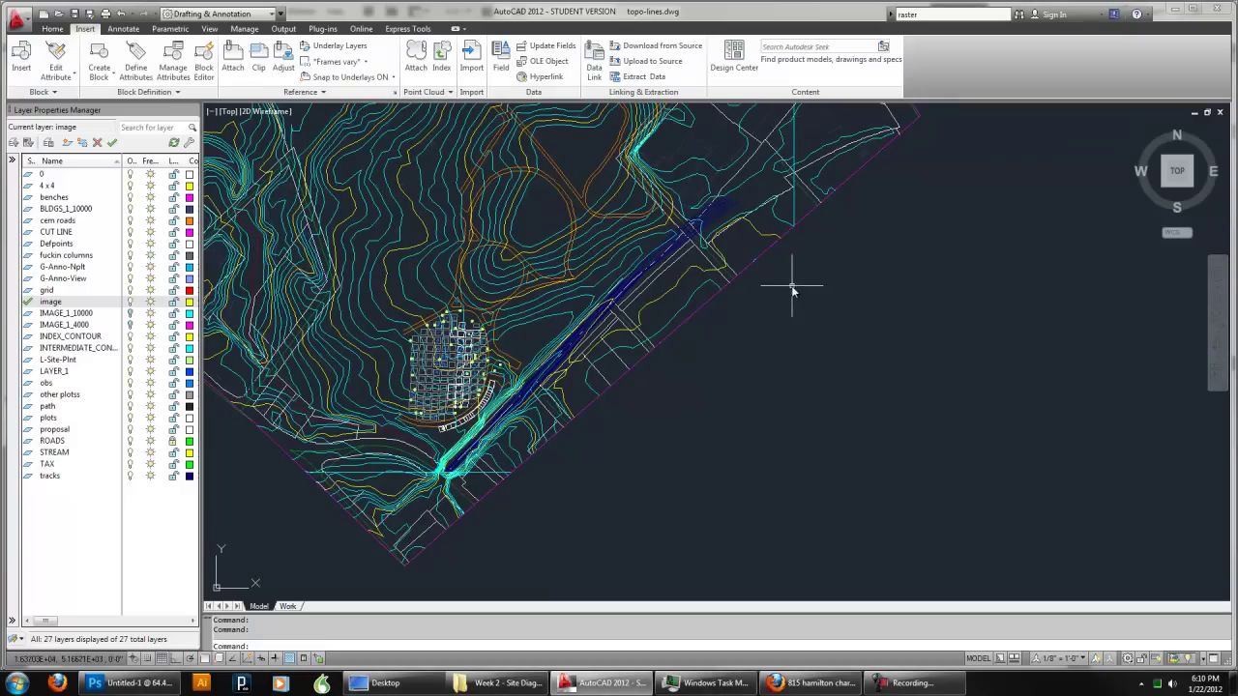
scroll(666, 351, "down", 5)
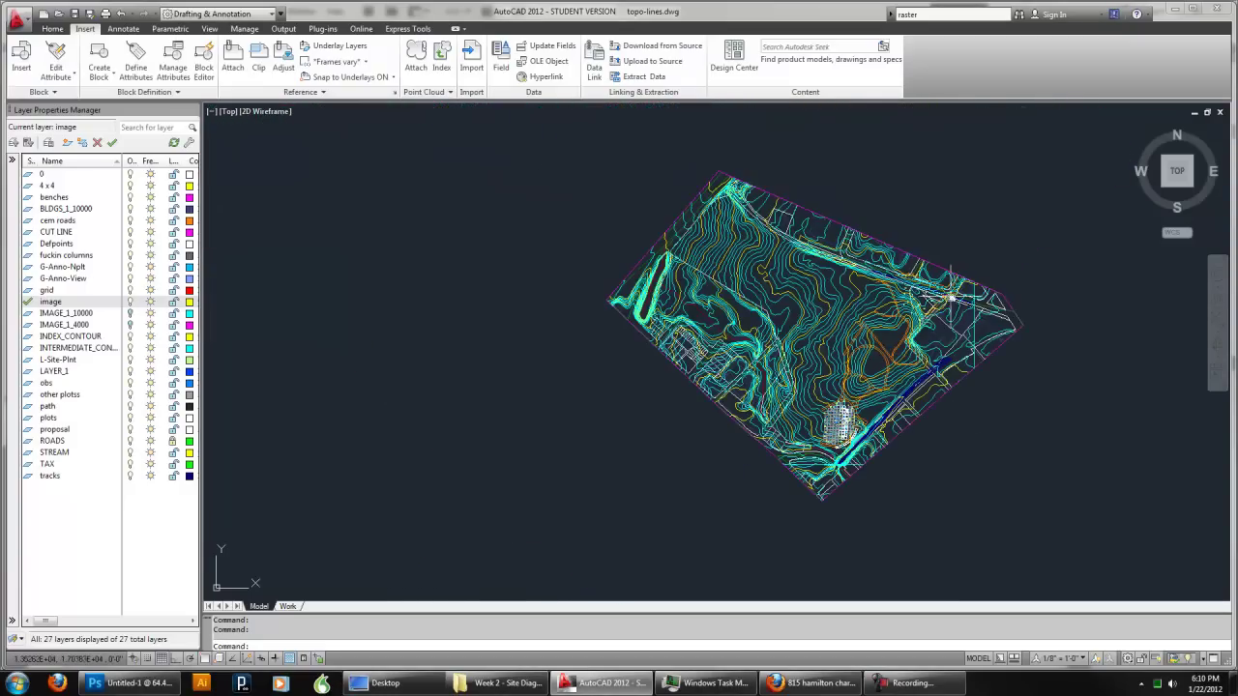
scroll(822, 321, "up", 2)
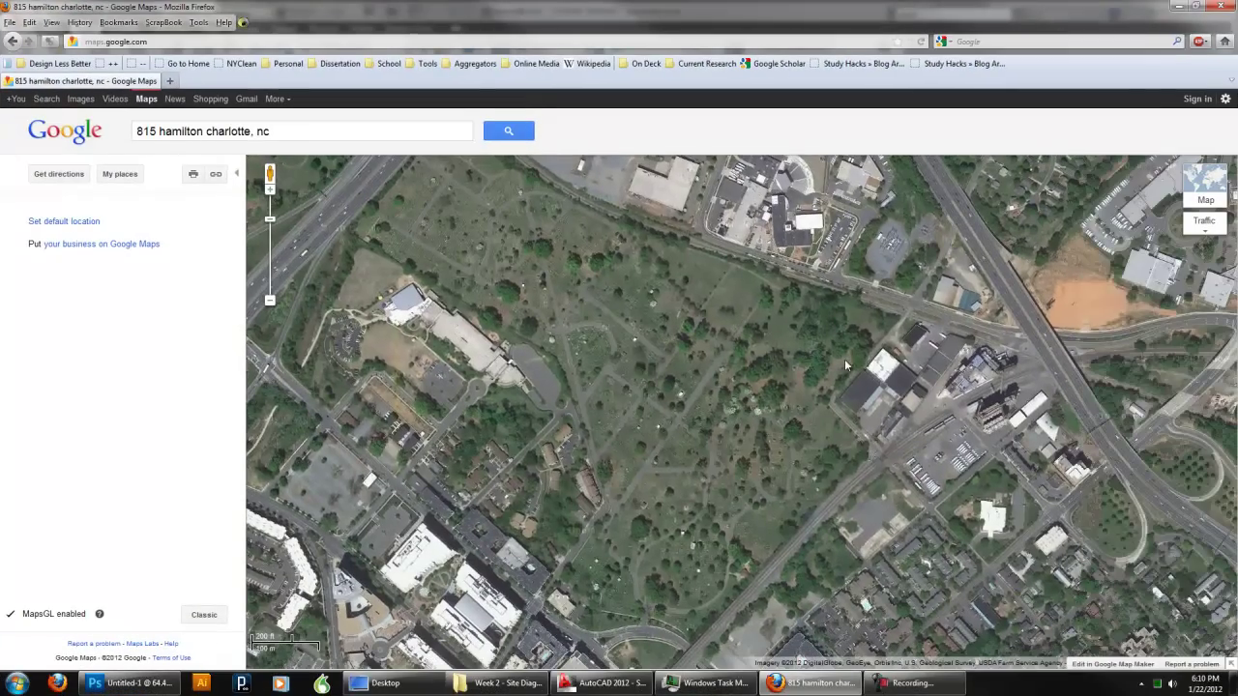
scroll(845, 359, "down", 1)
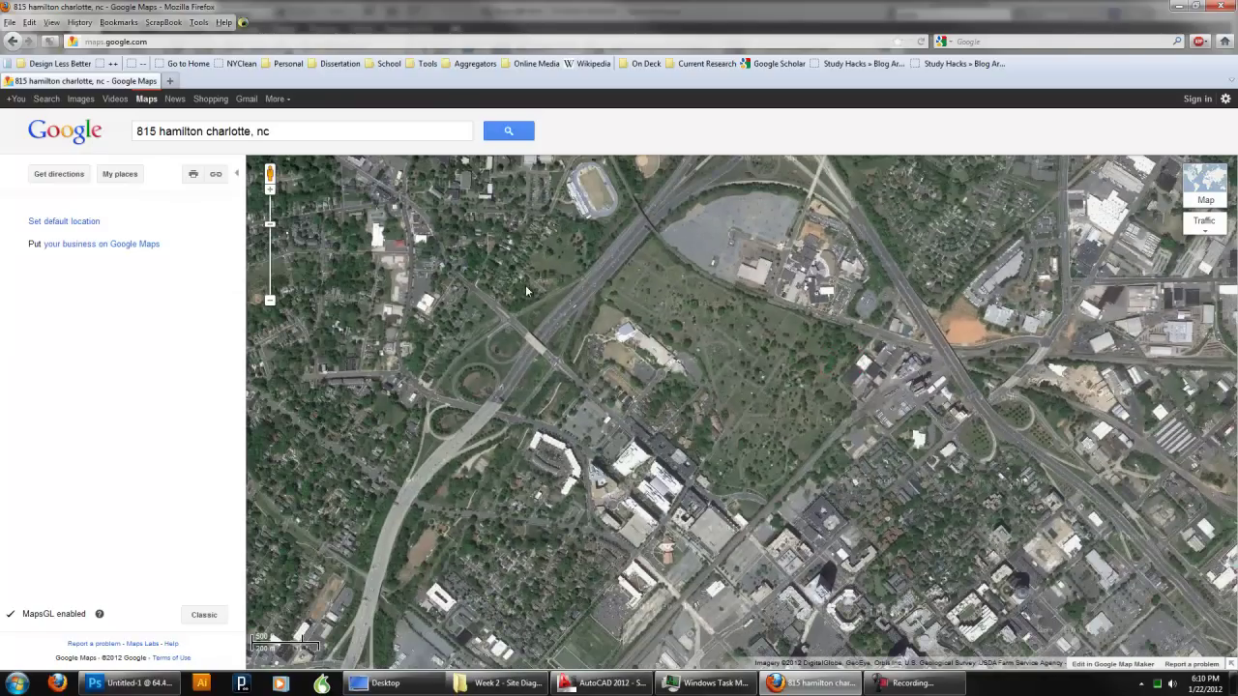
left_click(134, 129)
left_click_drag(718, 380, 685, 437)
scroll(733, 442, "up", 1)
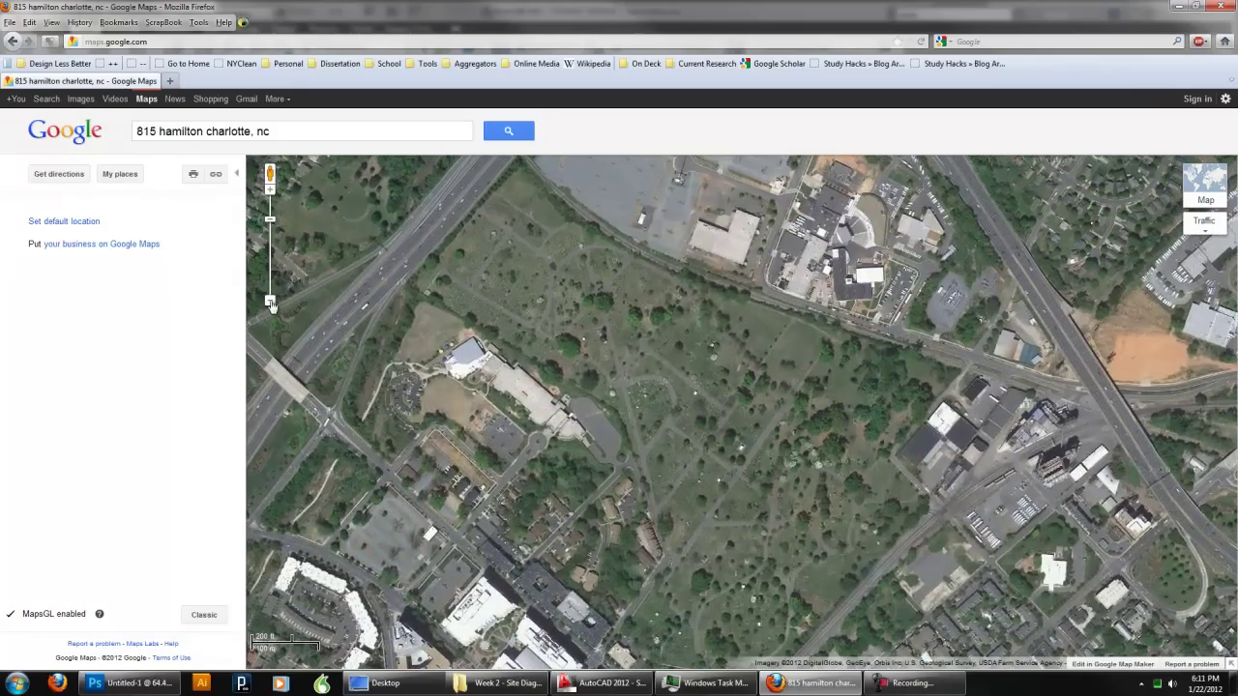
left_click(270, 301)
left_click_drag(686, 295, 630, 370)
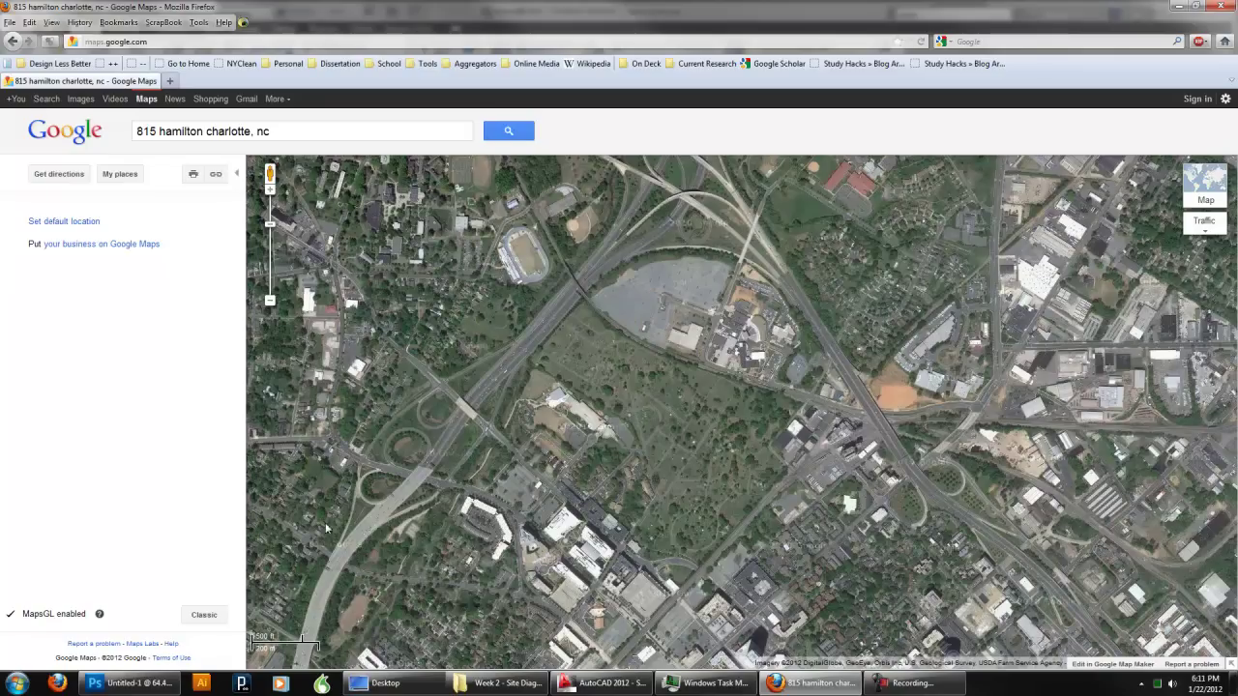
scroll(580, 380, "up", 1)
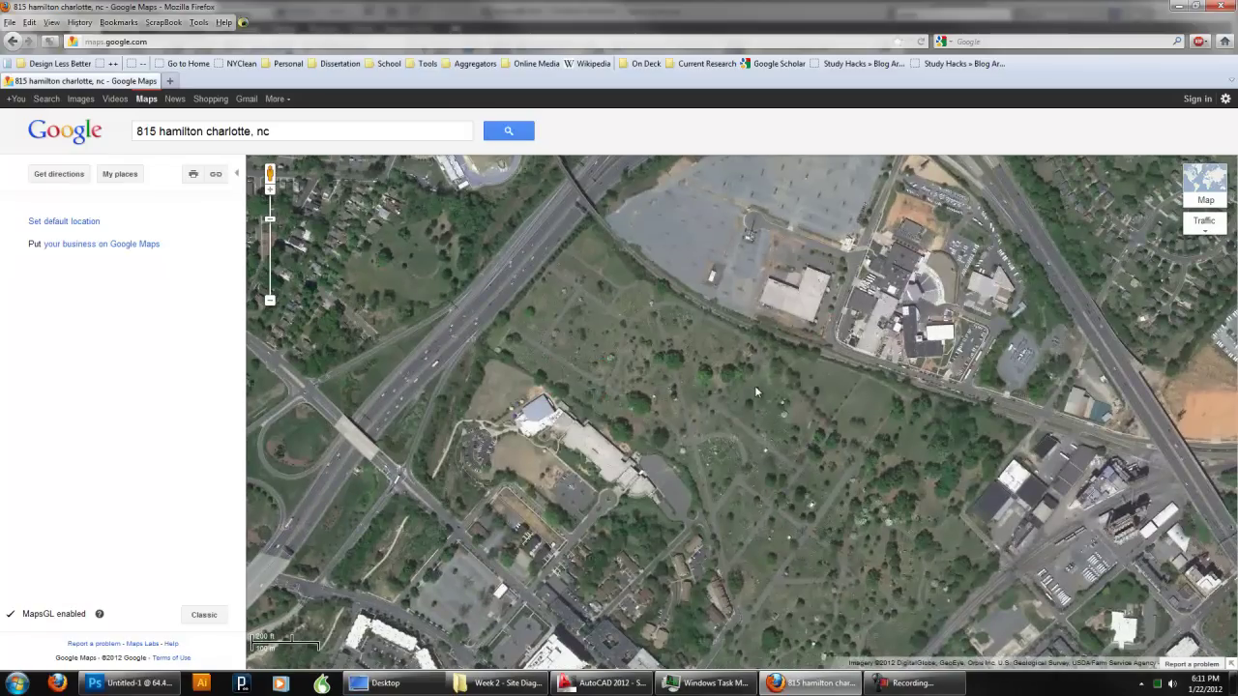
left_click_drag(754, 385, 733, 296)
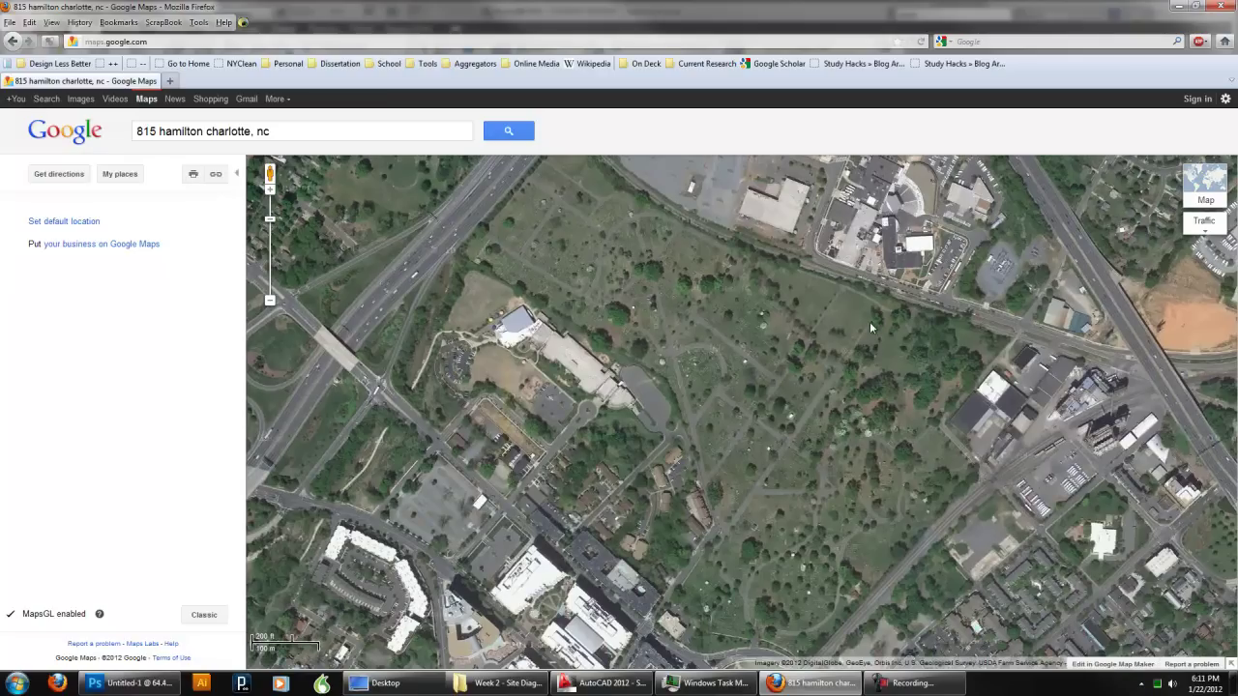
Create a new Photoshop document from the Clipboard preset and paste the screen capture into it
left_click(145, 682)
left_click(39, 11)
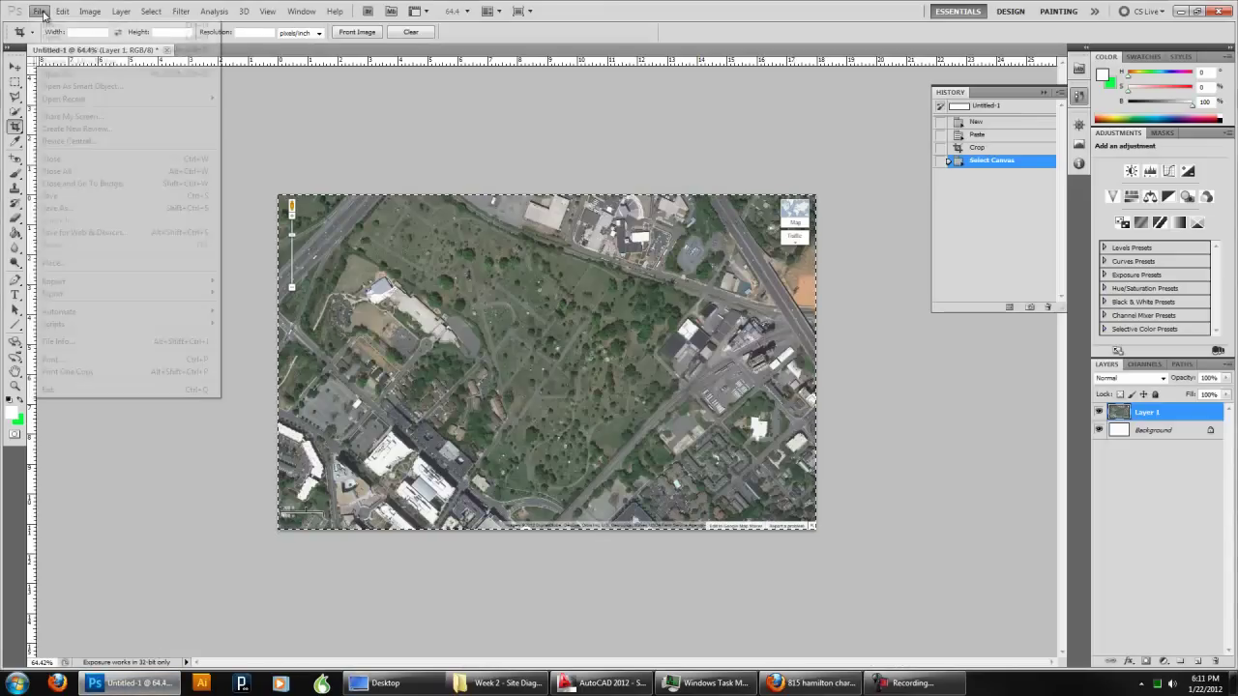
left_click(43, 25)
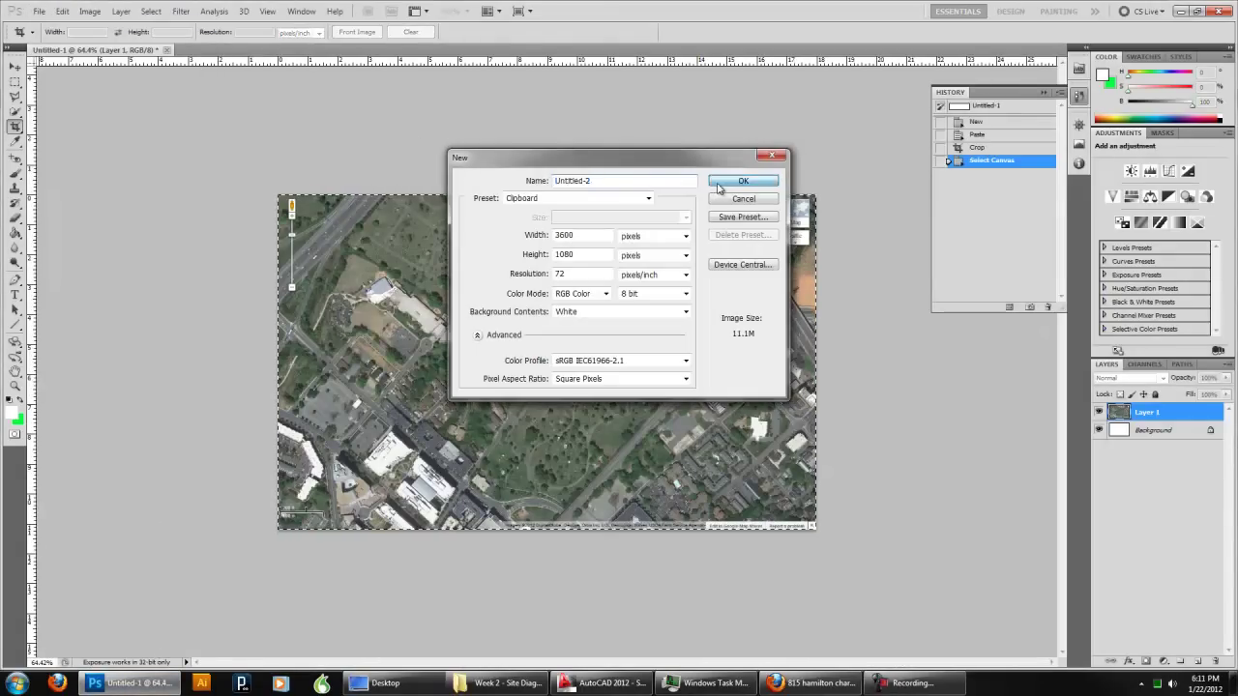
left_click(741, 180)
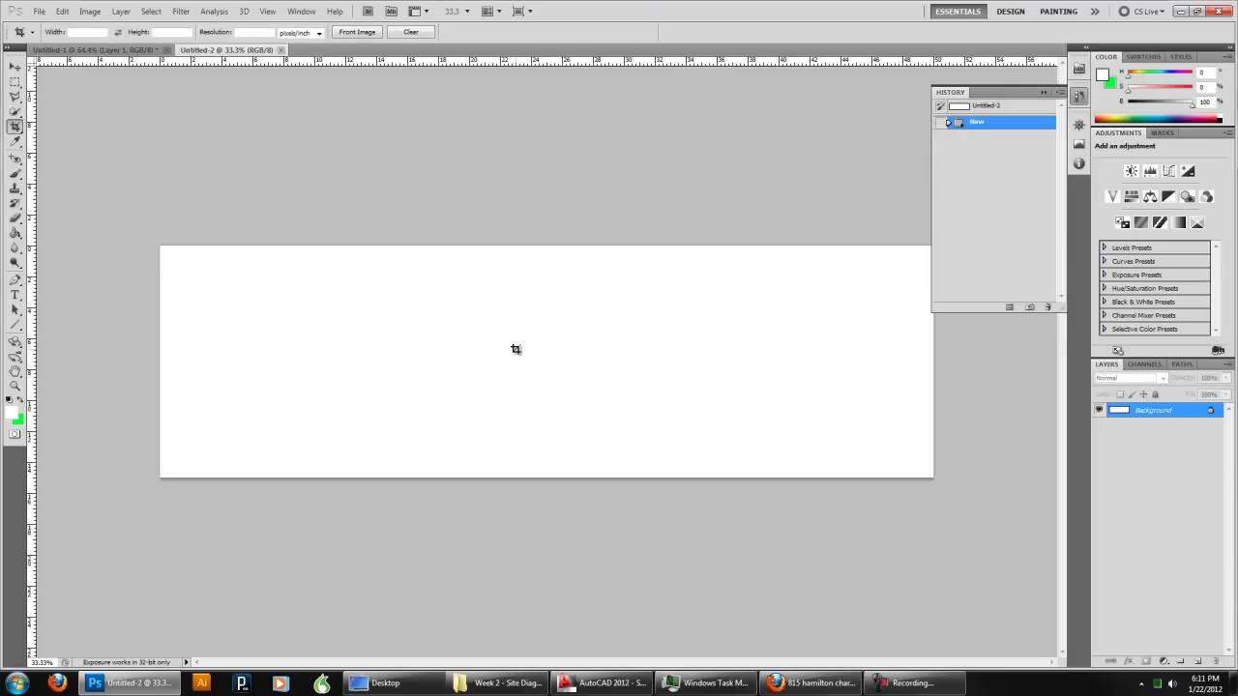
key("ctrl+v")
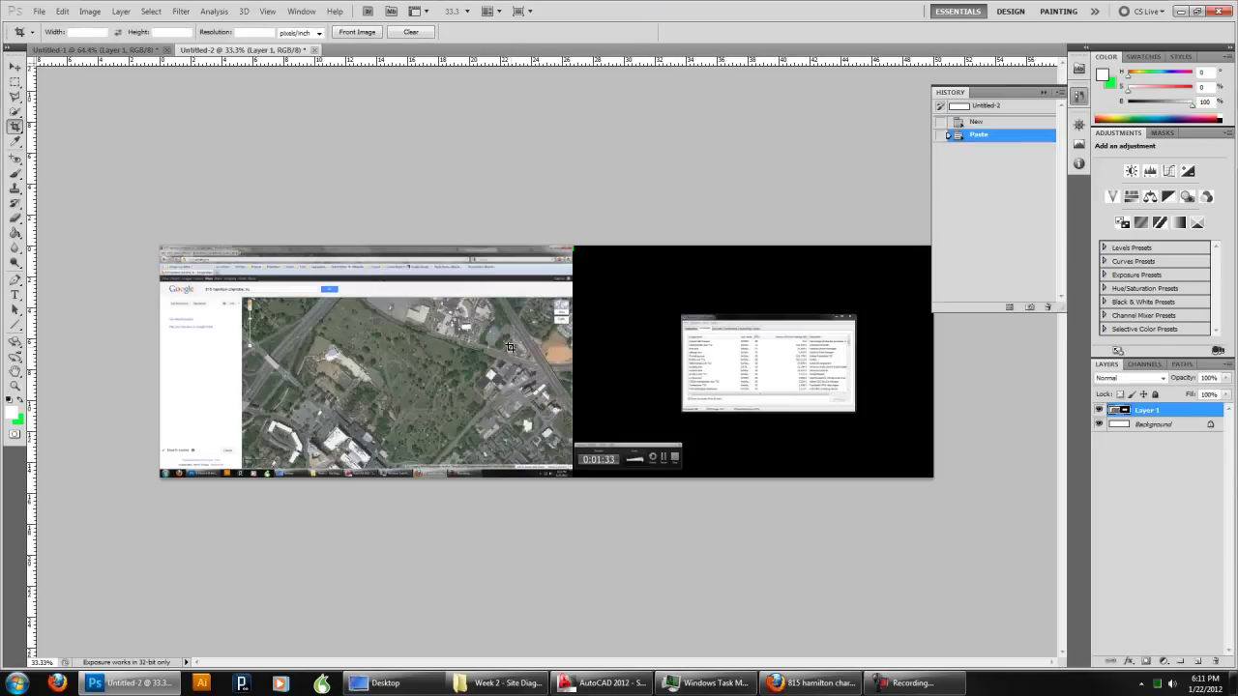
Crop the pasted capture down to just the aerial map imagery
scroll(373, 387, "up", 4, "alt")
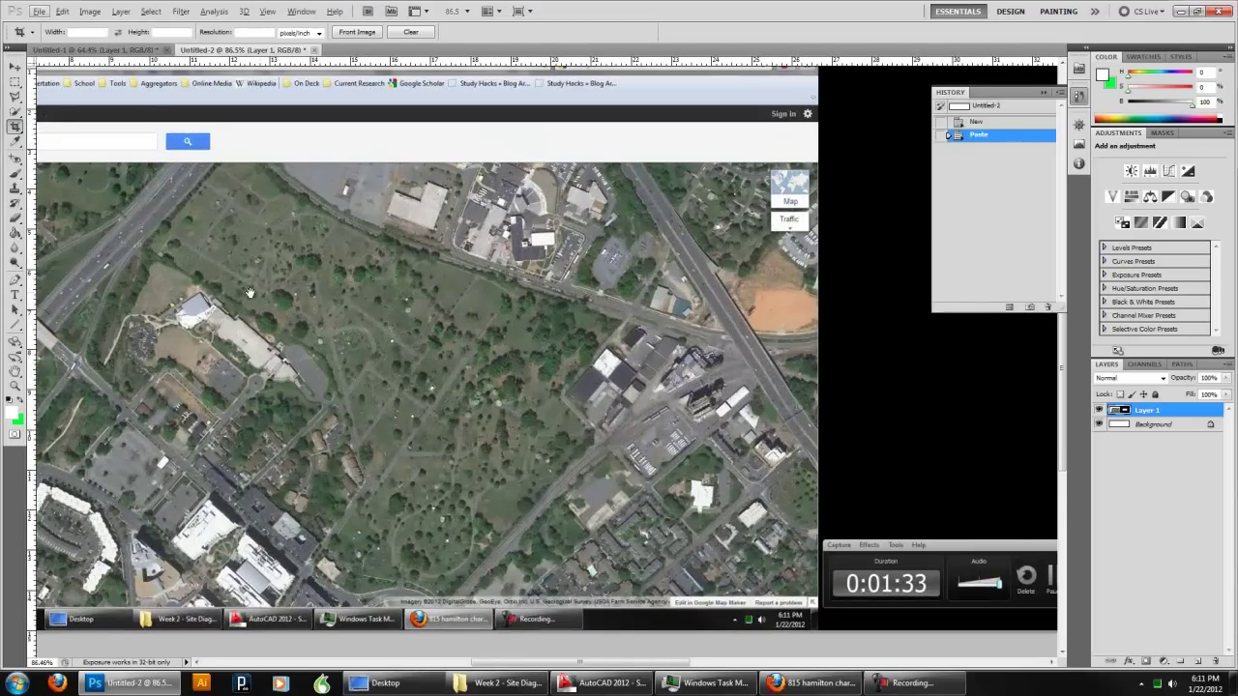
scroll(241, 290, "left", 4, "ctrl")
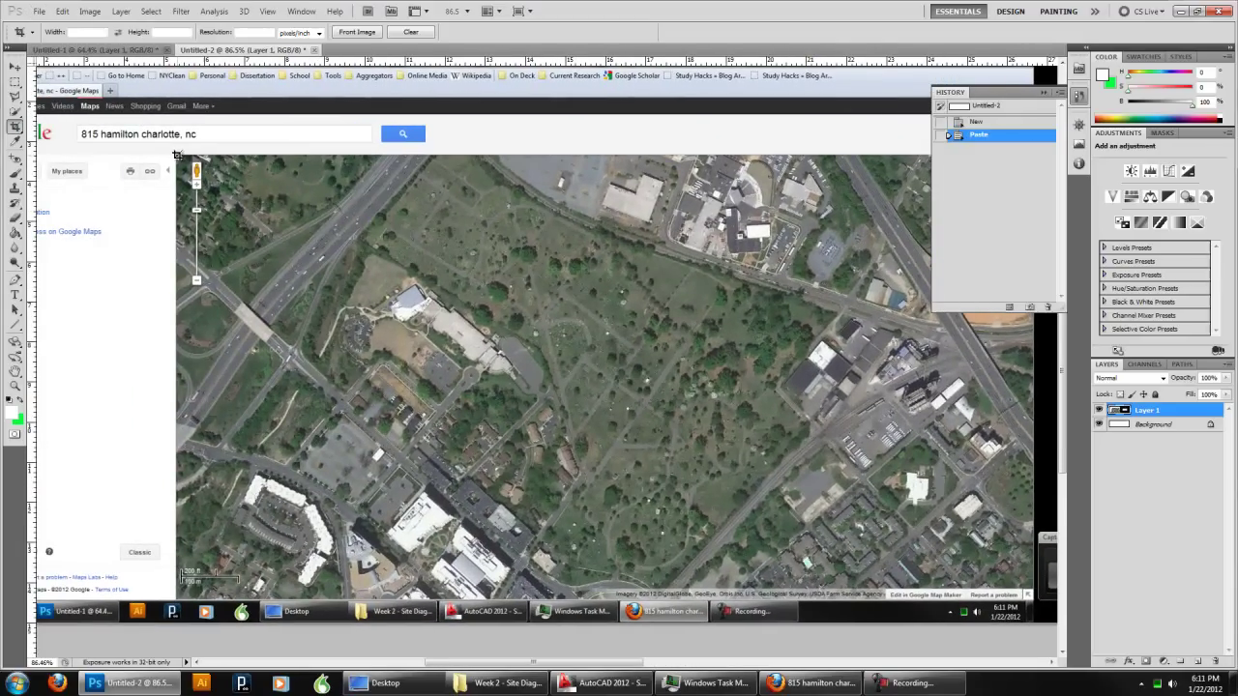
mouse_move(1031, 600)
left_mouse_down()
mouse_move(348, 599)
mouse_move(176, 155)
left_mouse_up()
left_click(646, 32)
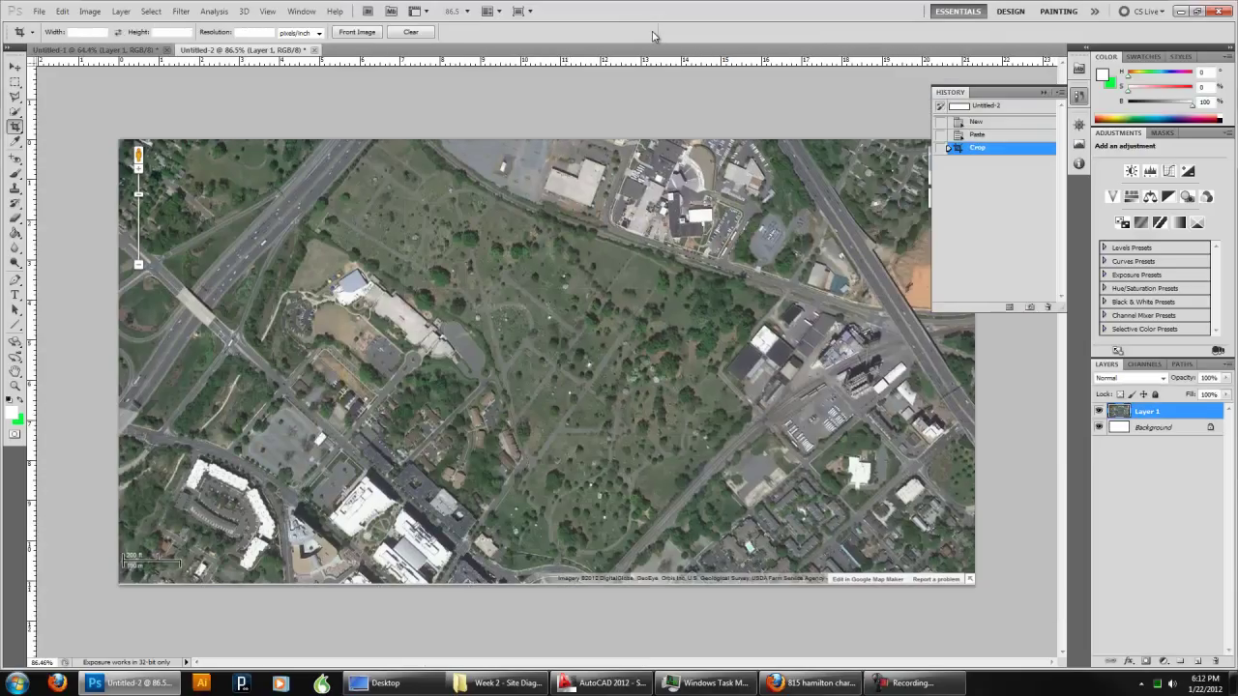
Save the cropped map as a JPEG through Save for Web & Devices
left_click(39, 14)
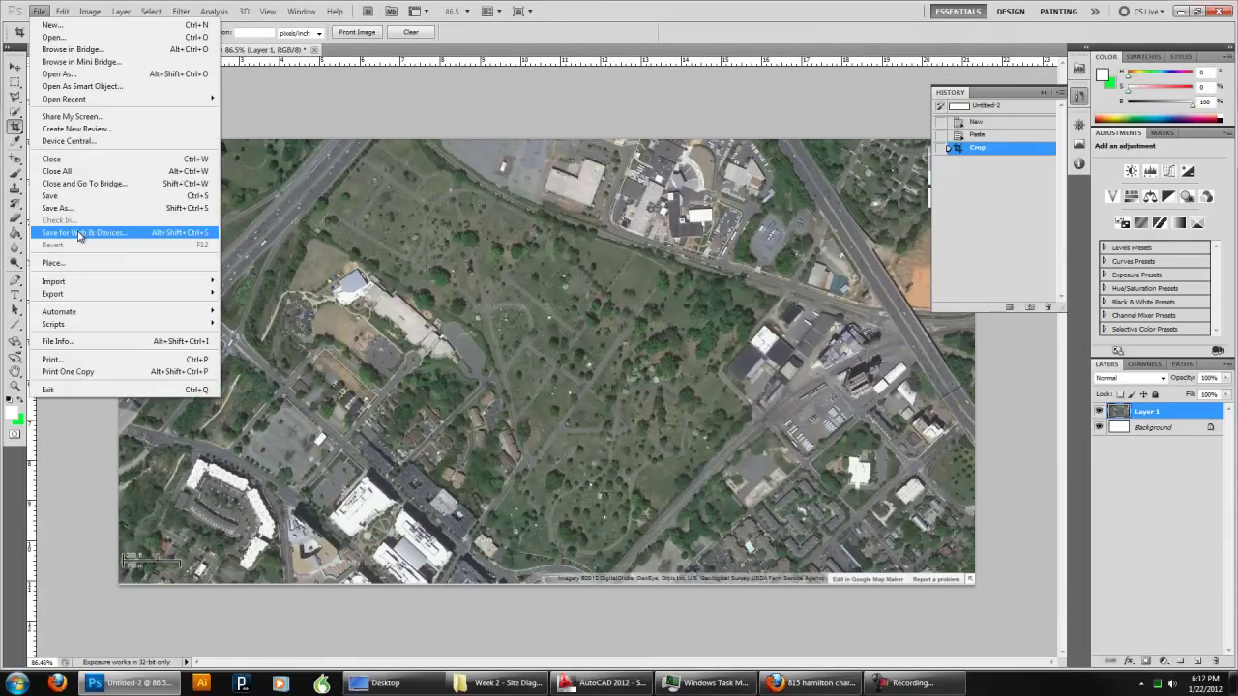
left_click(81, 234)
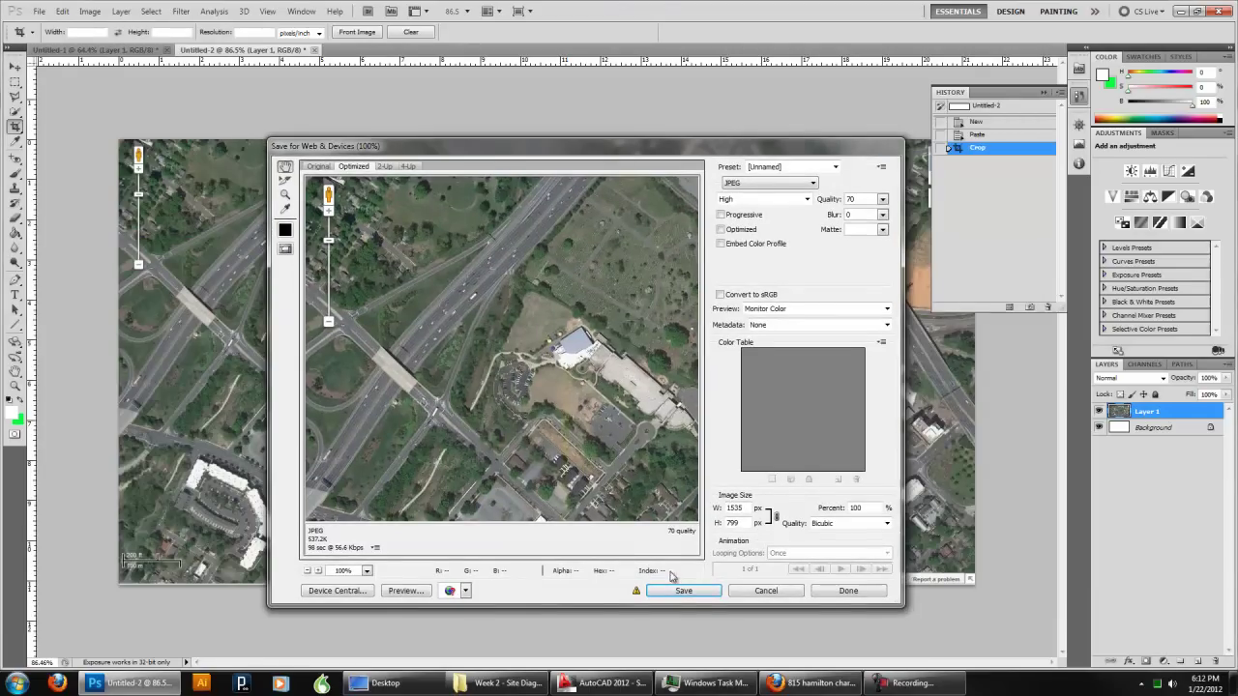
left_click(680, 592)
left_click(609, 518)
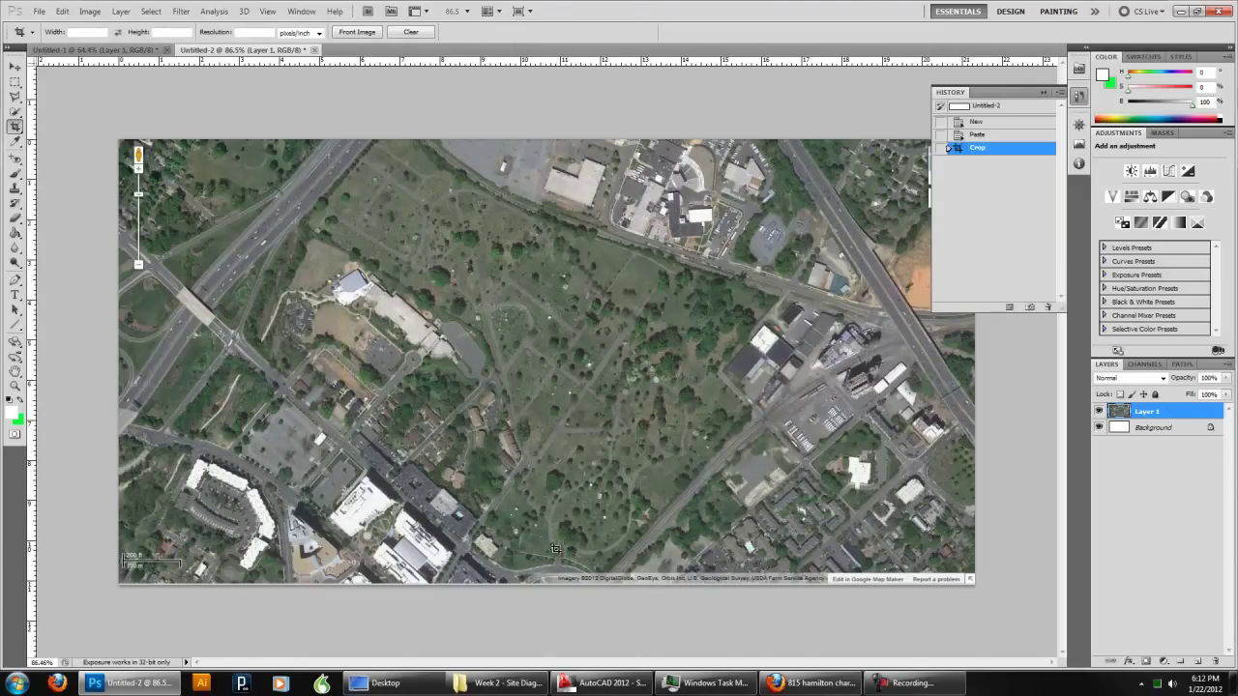
Attach Untitled-2.jpg to topo-lines.dwg and place its corner at the site's lower left
left_click(638, 684)
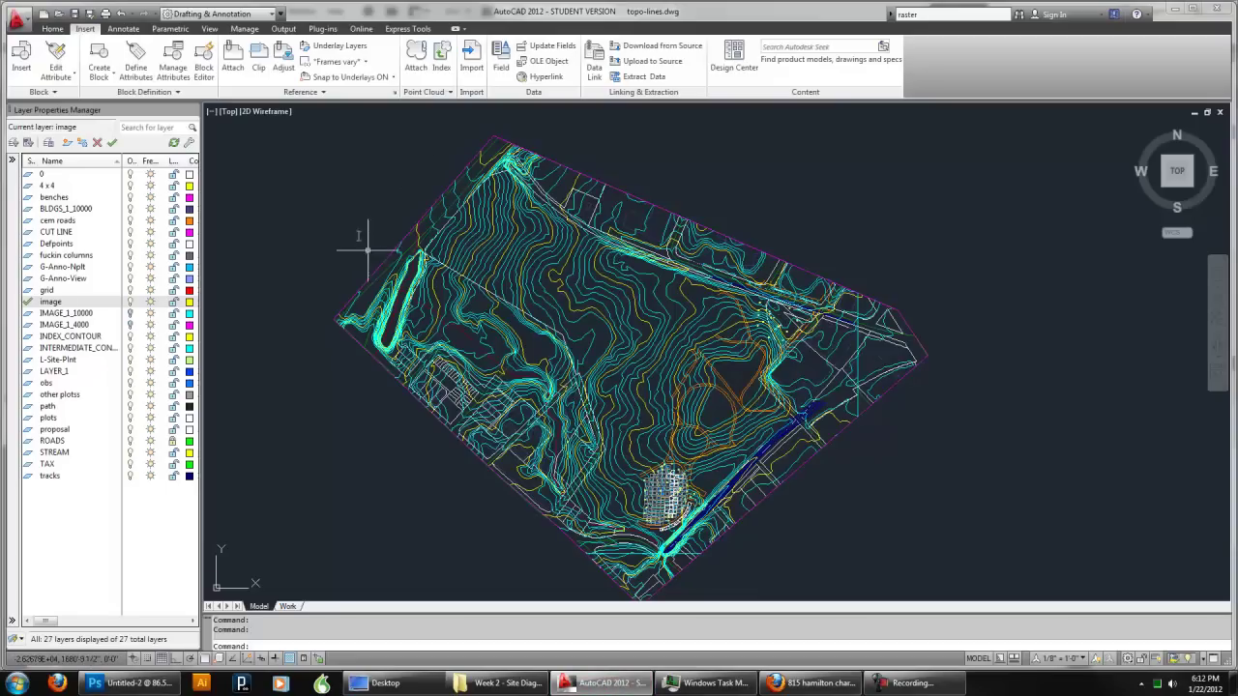
left_click(53, 29)
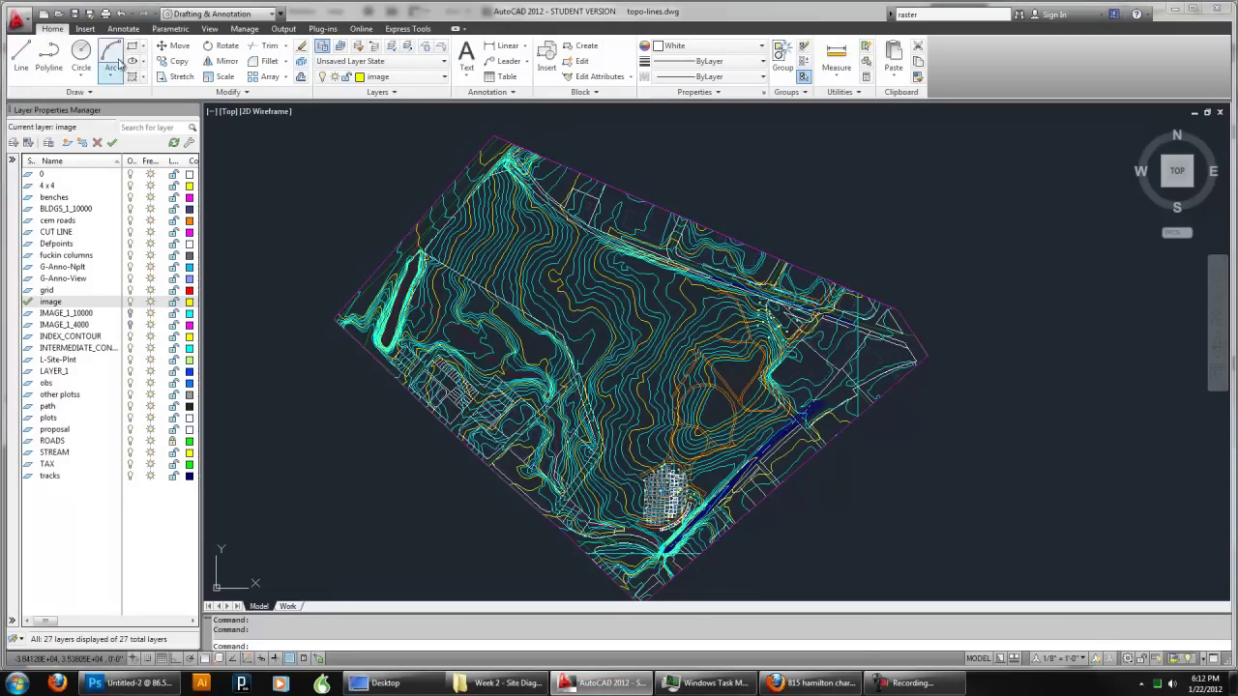
left_click(85, 29)
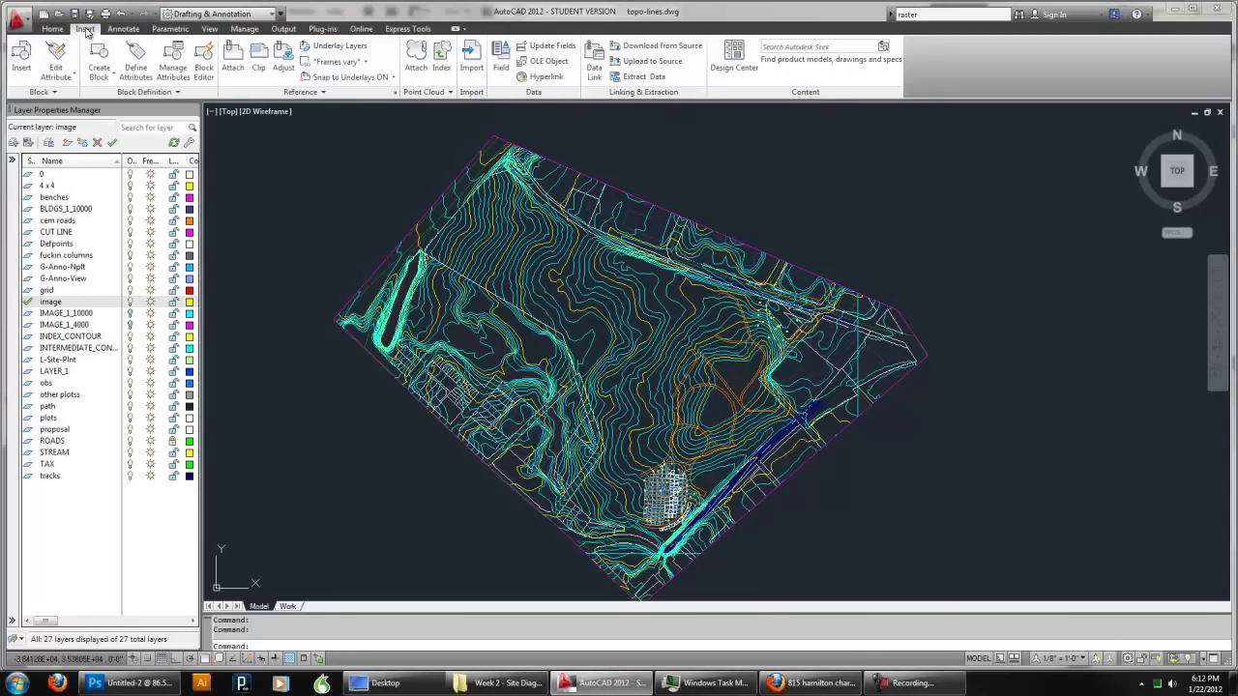
left_click(232, 55)
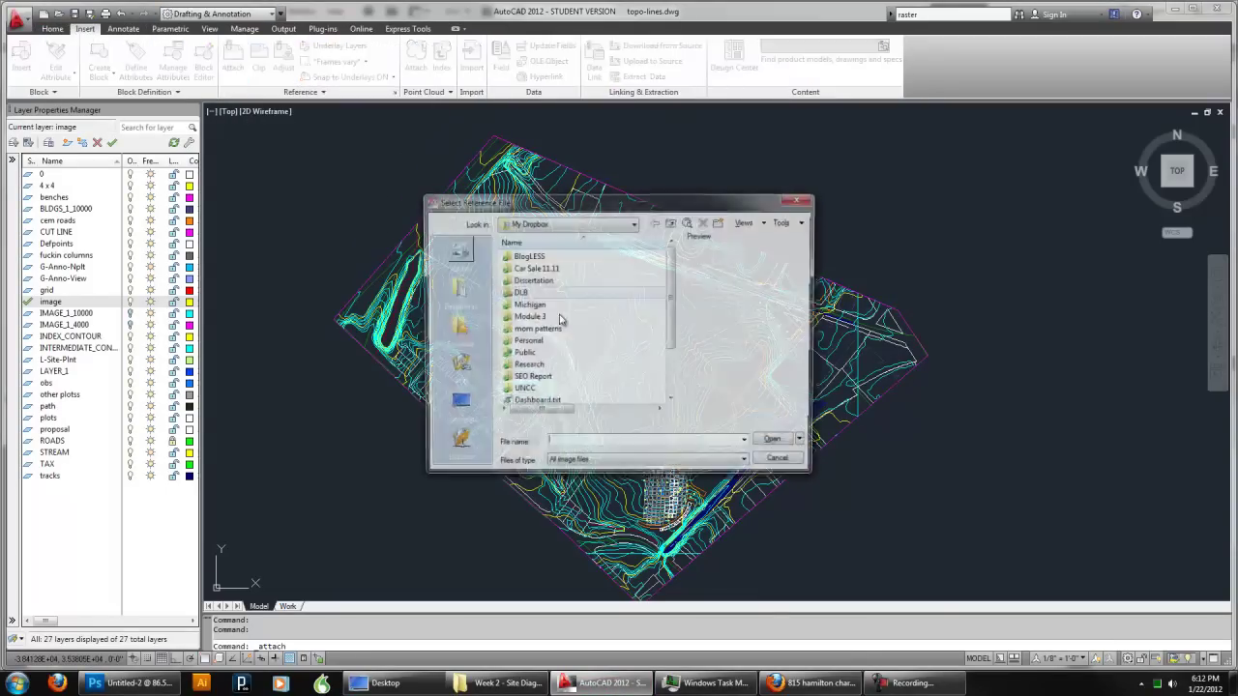
scroll(551, 373, "down", 2)
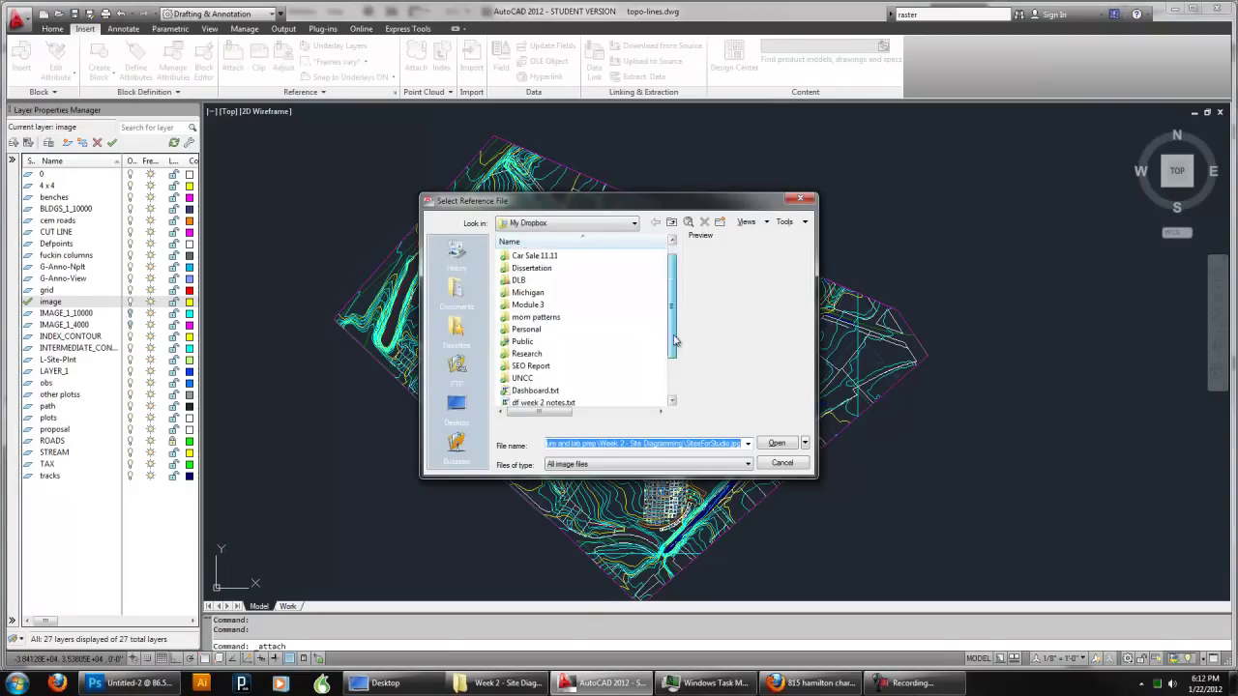
double_click(556, 391)
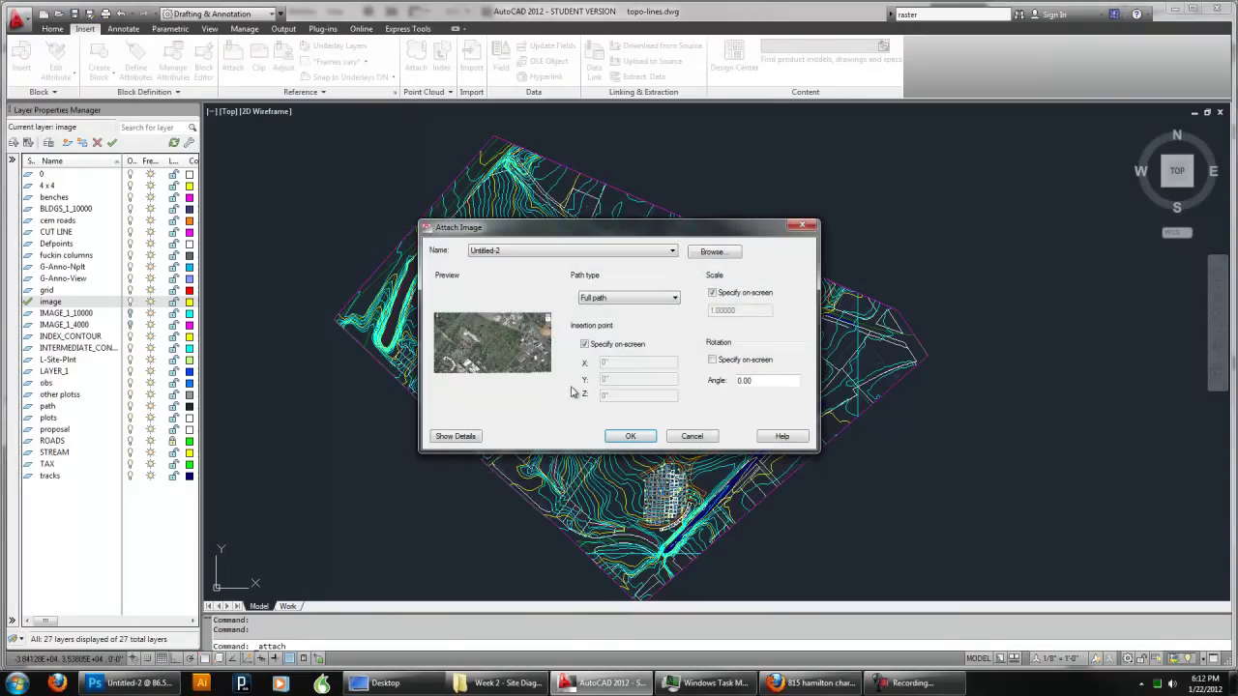
left_click(631, 435)
scroll(631, 433, "down", 2)
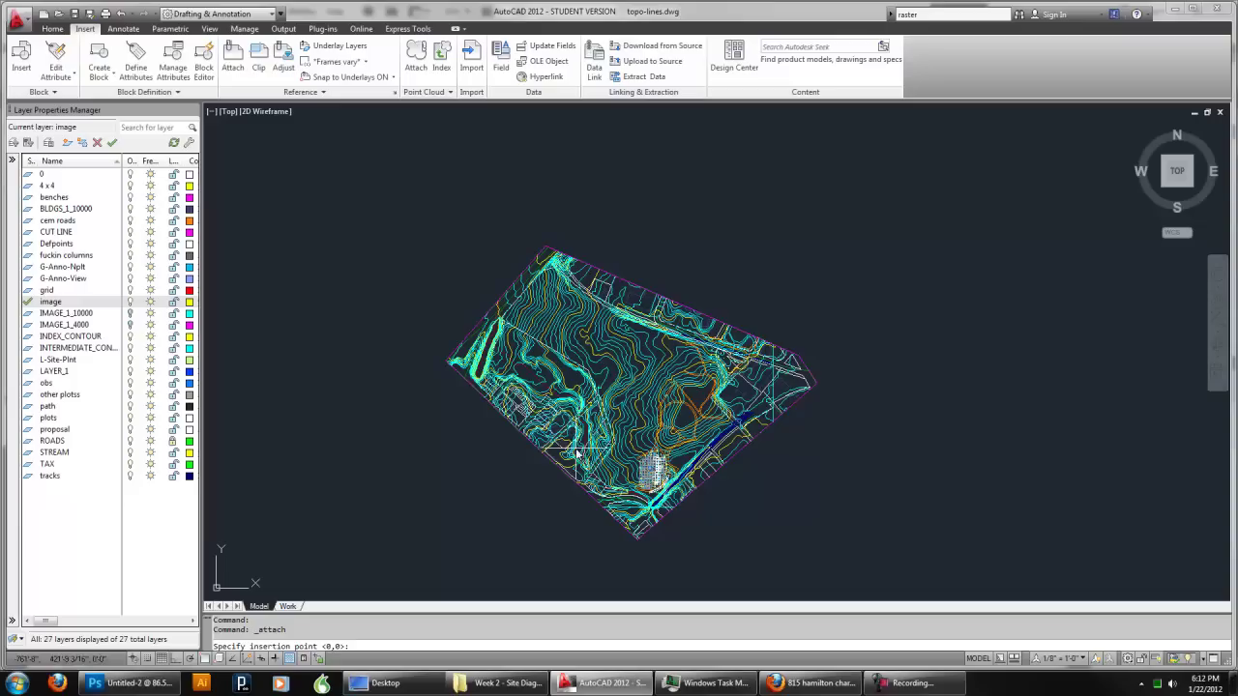
left_click(372, 563)
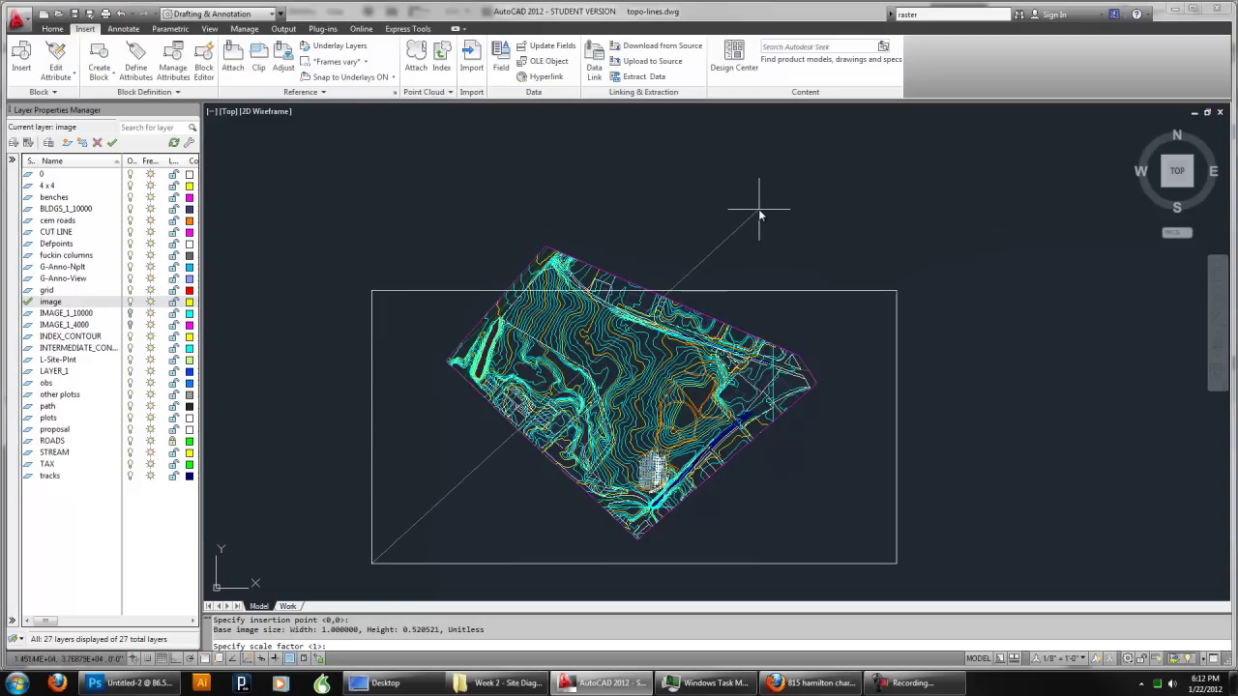
Finish scaling the aerial image to cover the site, then raise its Fade to about 46
left_click(724, 209)
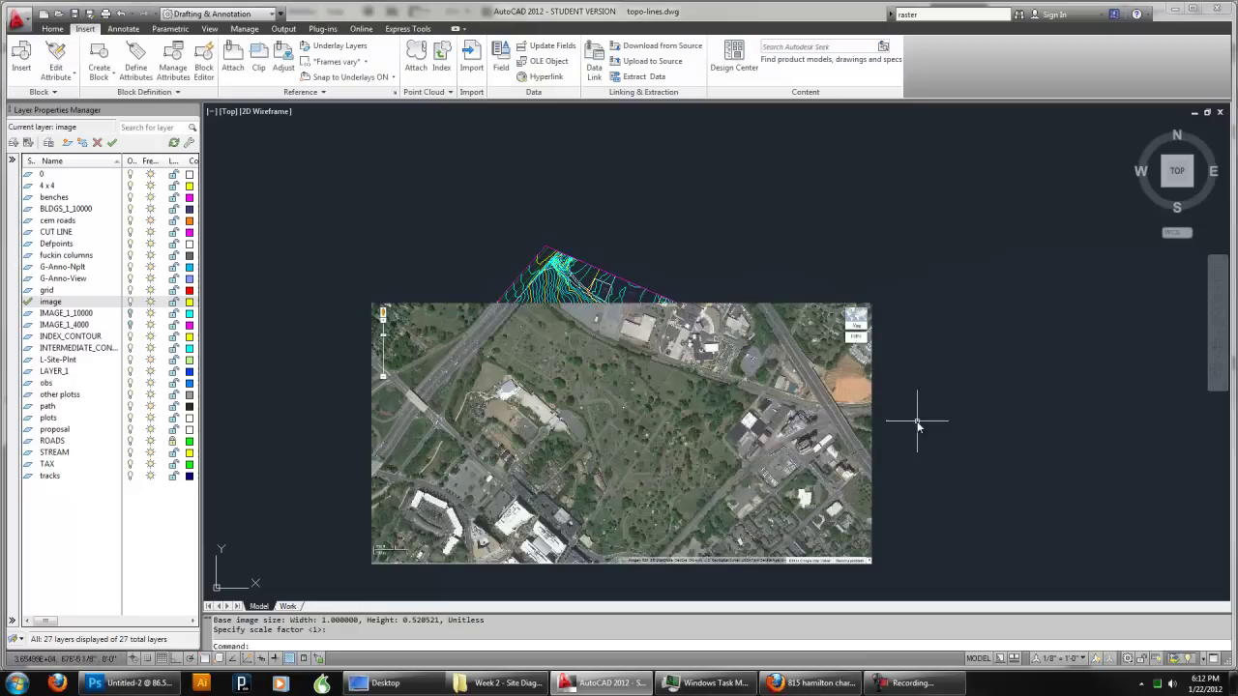
left_click(924, 547)
left_click(829, 477)
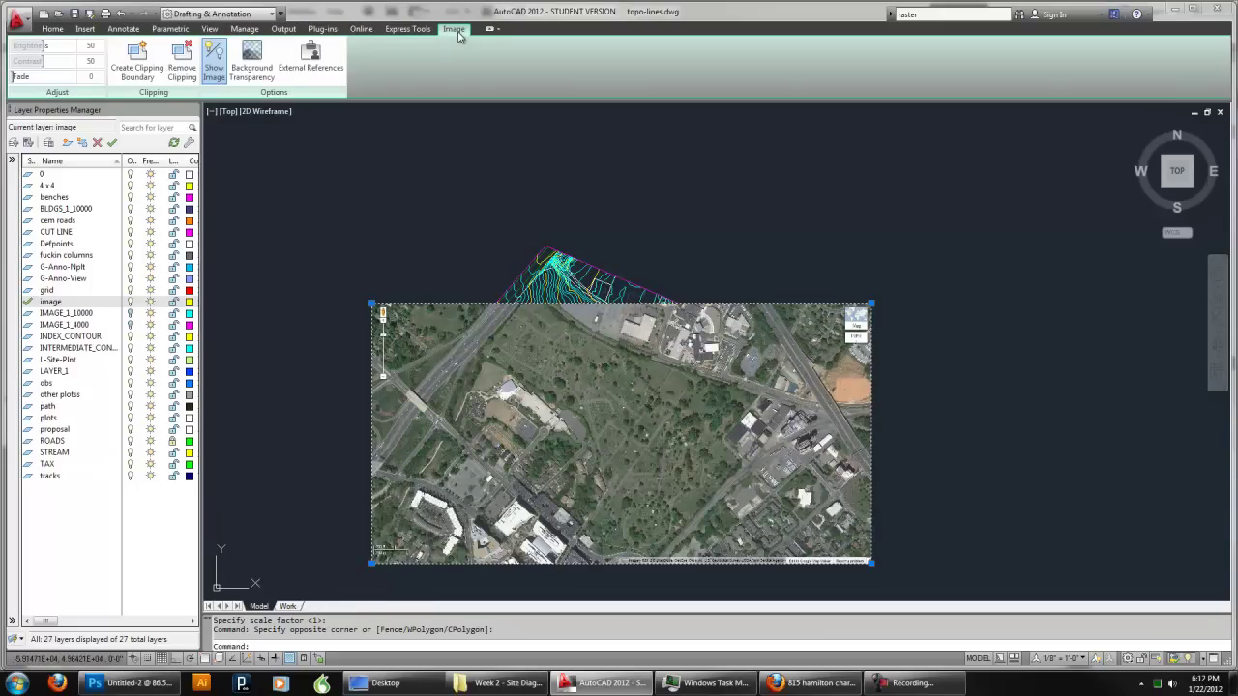
left_click(31, 77)
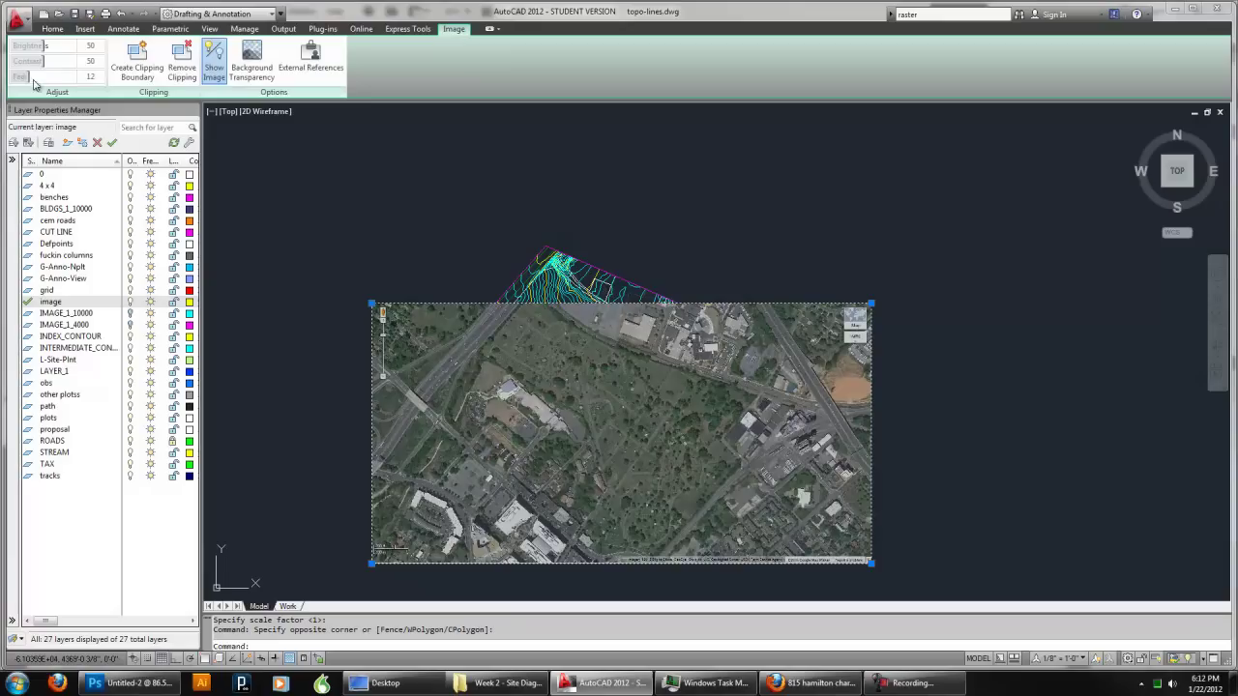
left_click_drag(33, 83, 45, 82)
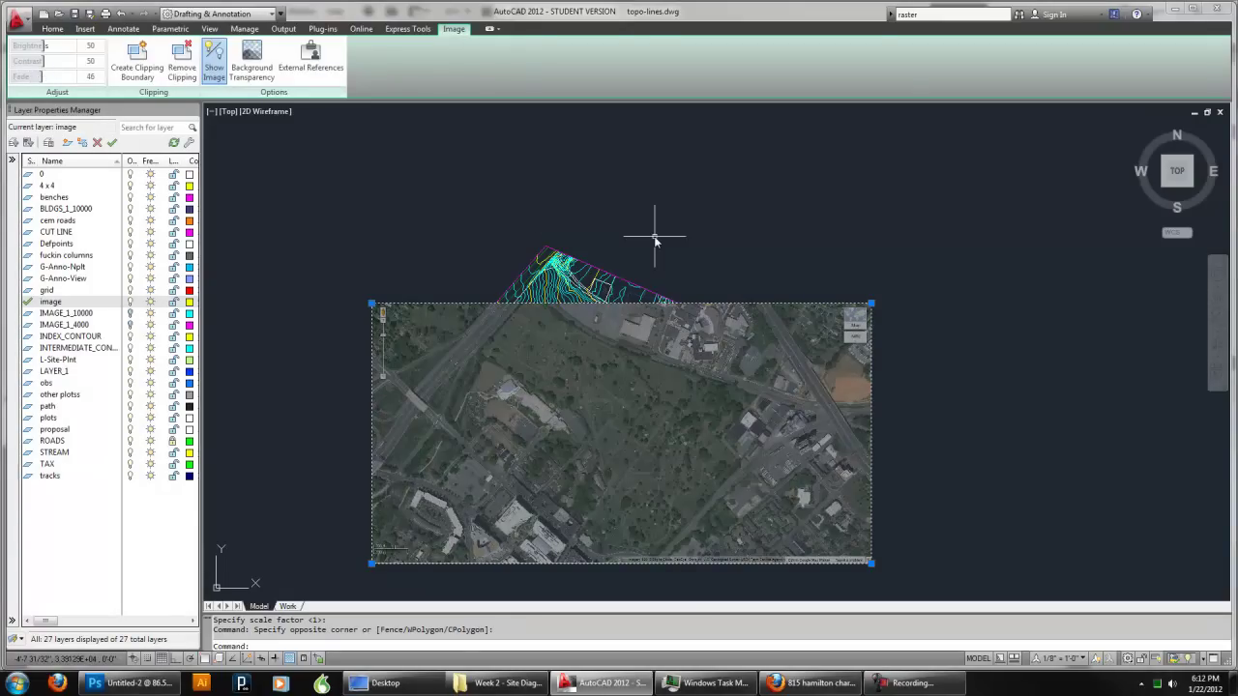
key("Escape")
Send the aerial image behind the contour linework with Draw Order > Send to Back
left_click(873, 338)
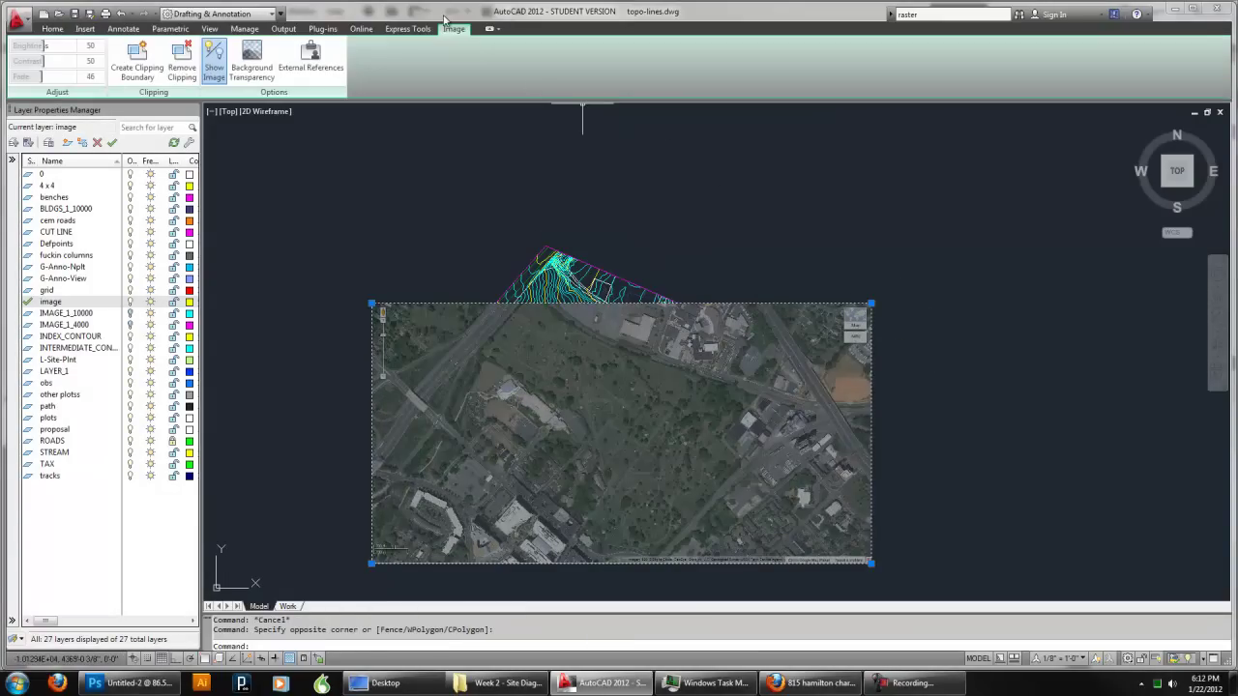
right_click(821, 338)
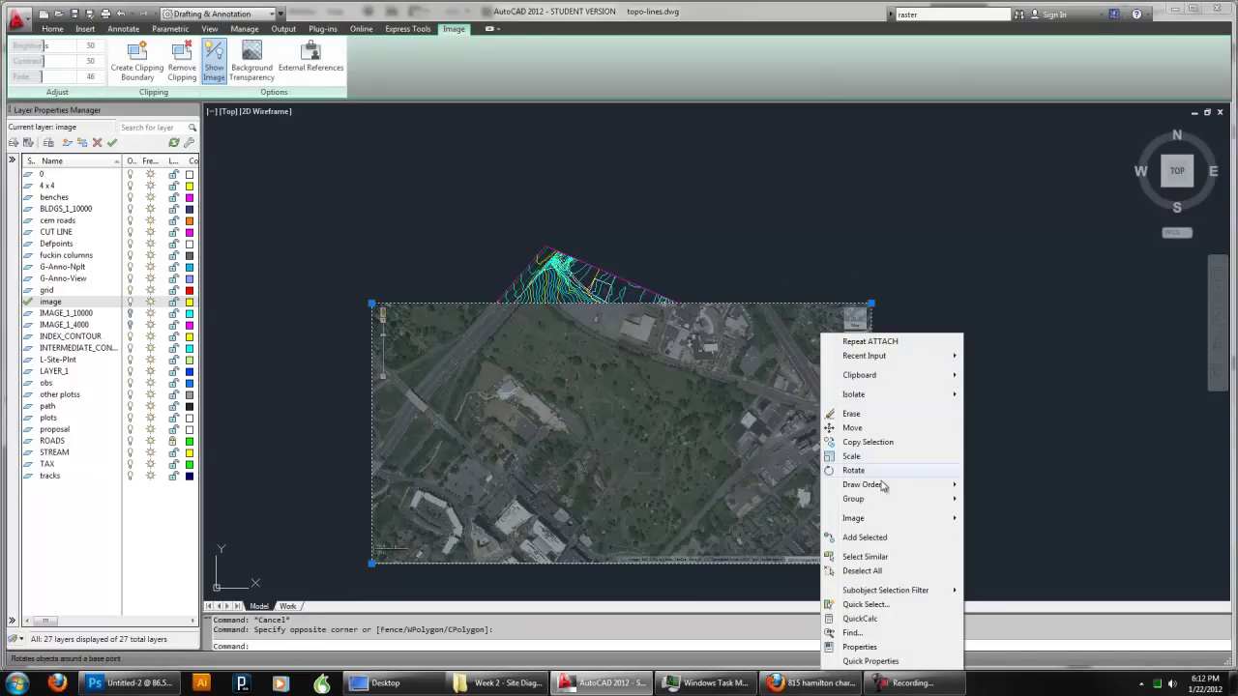
mouse_move(885, 486)
left_click(1023, 498)
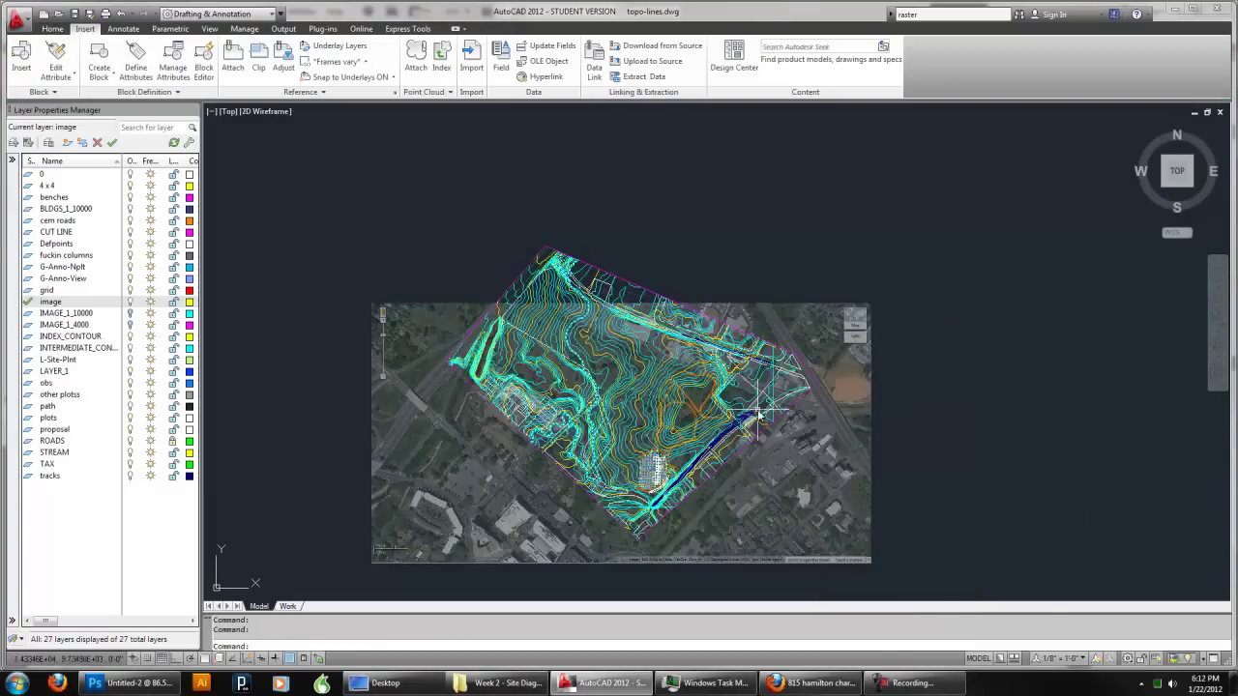
key("Escape")
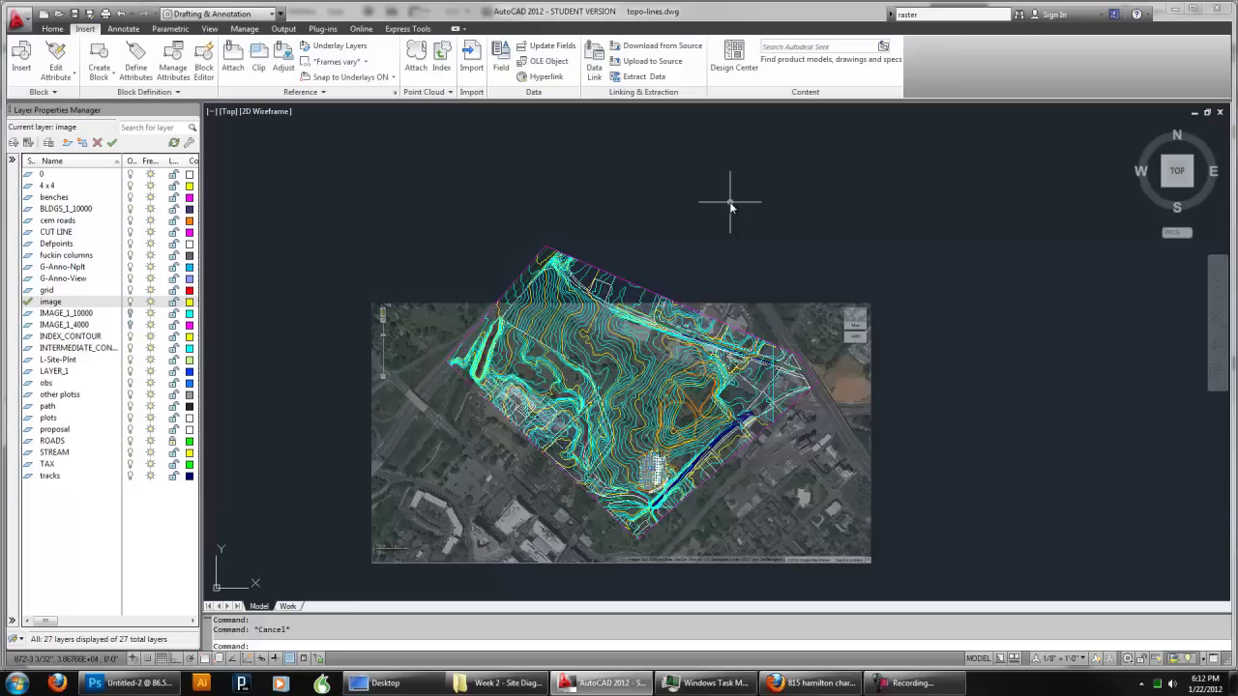
Turn off all 27 layers, including the current layer
left_click(73, 178)
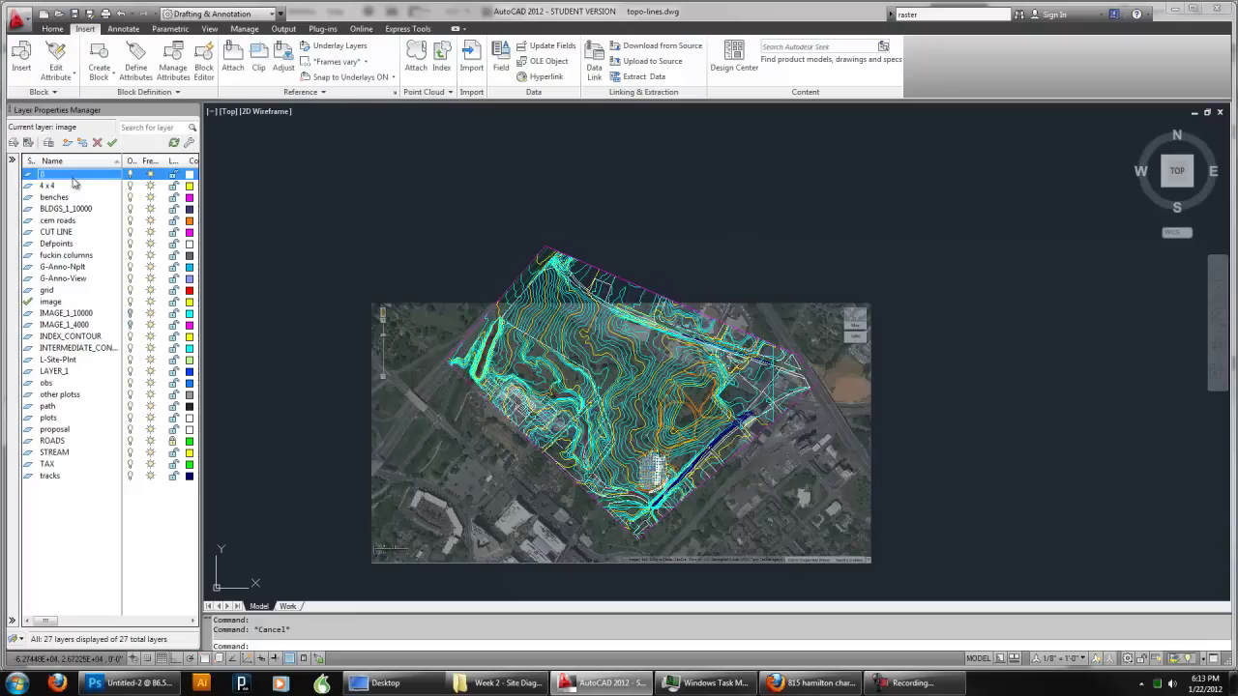
key("ctrl+a")
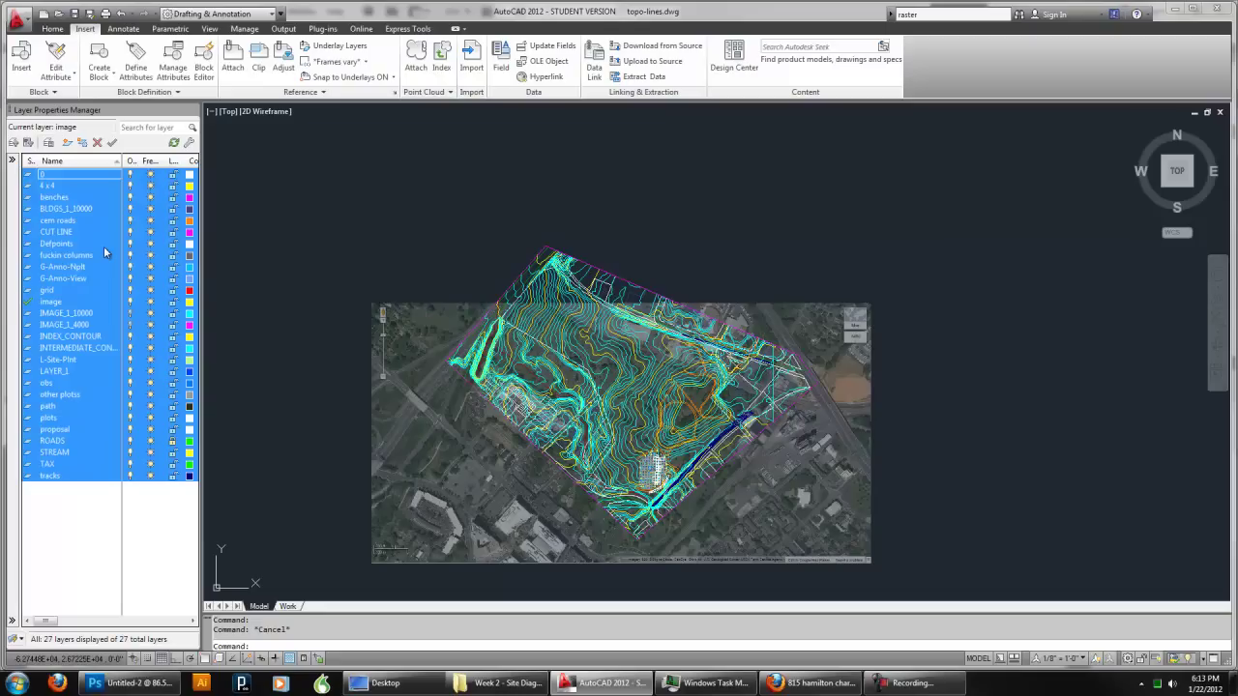
left_click(131, 176)
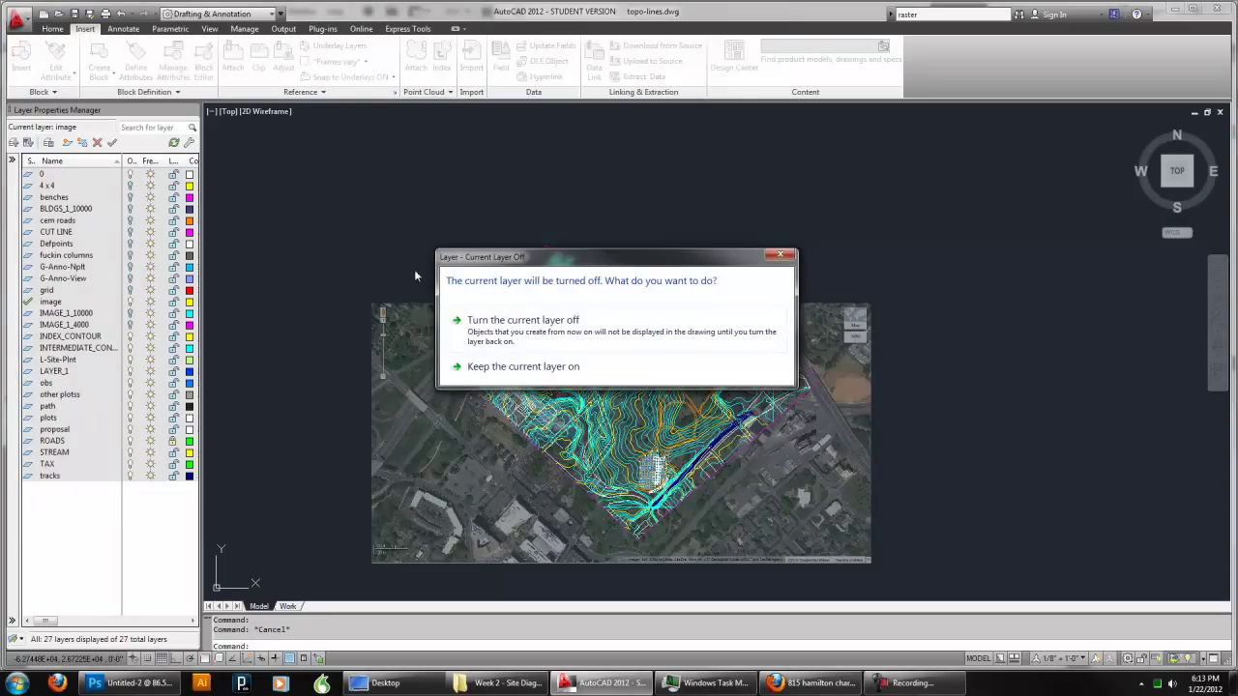
left_click(484, 330)
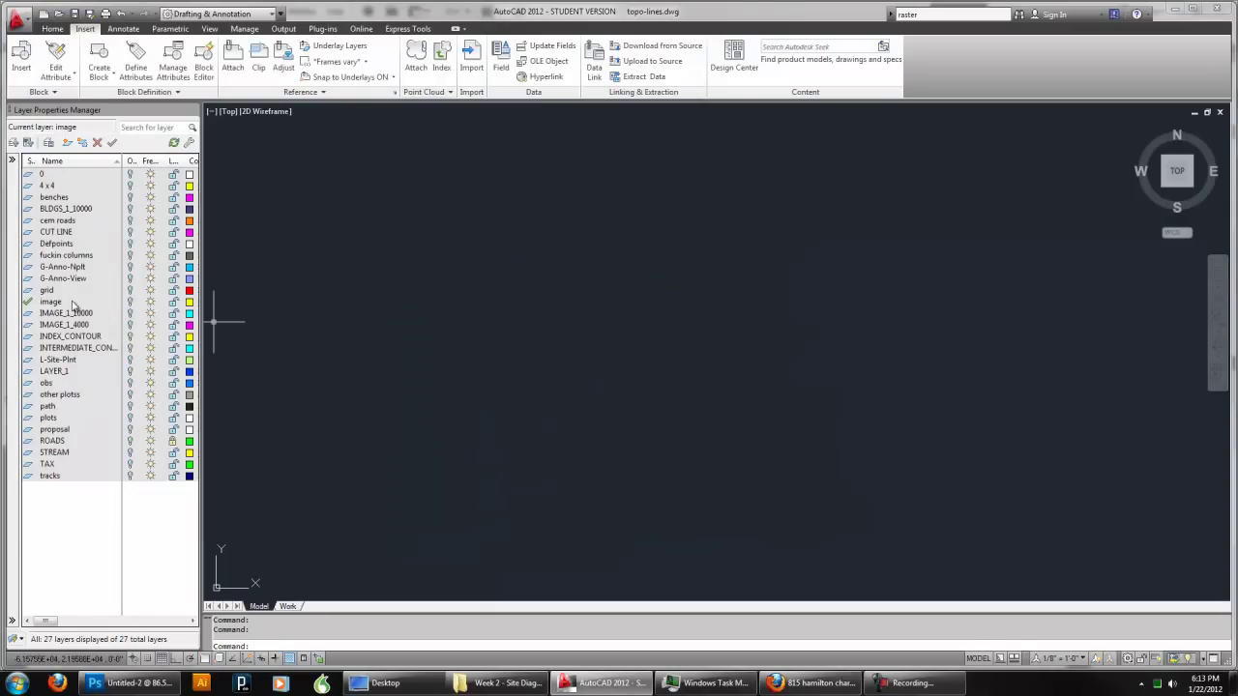
Turn the image and ROADS layers back on and lock the ROADS layer
left_click(126, 304)
left_click(130, 302)
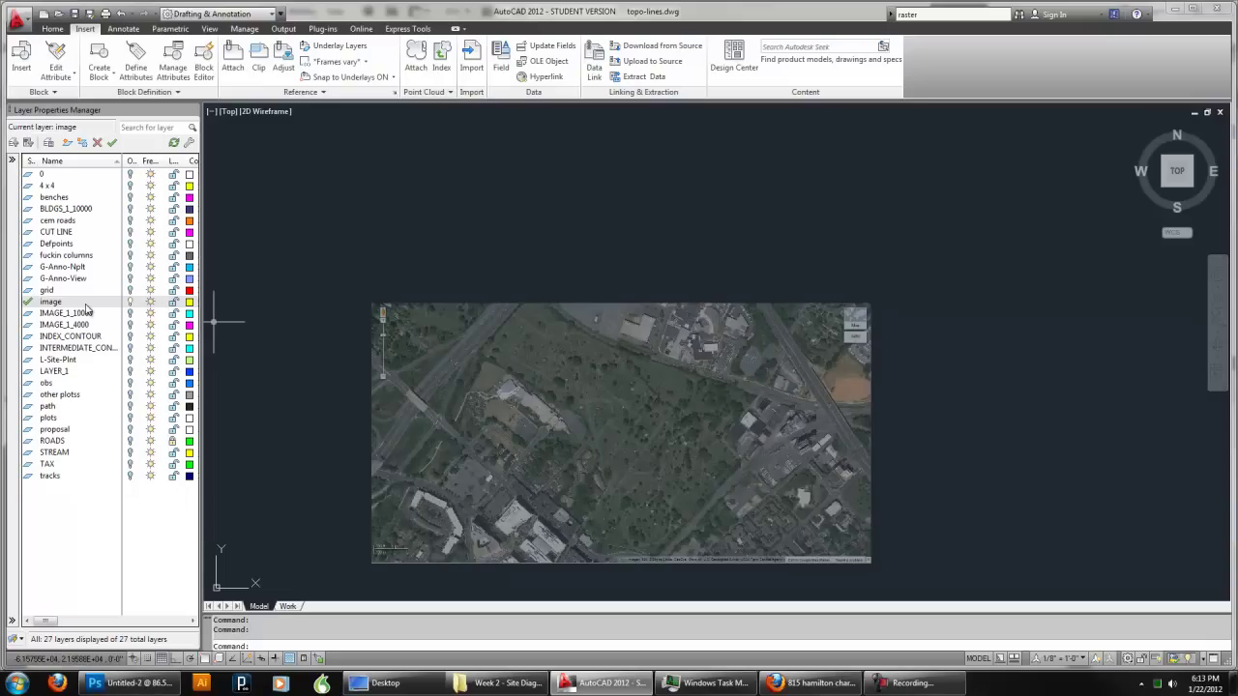
left_click(130, 442)
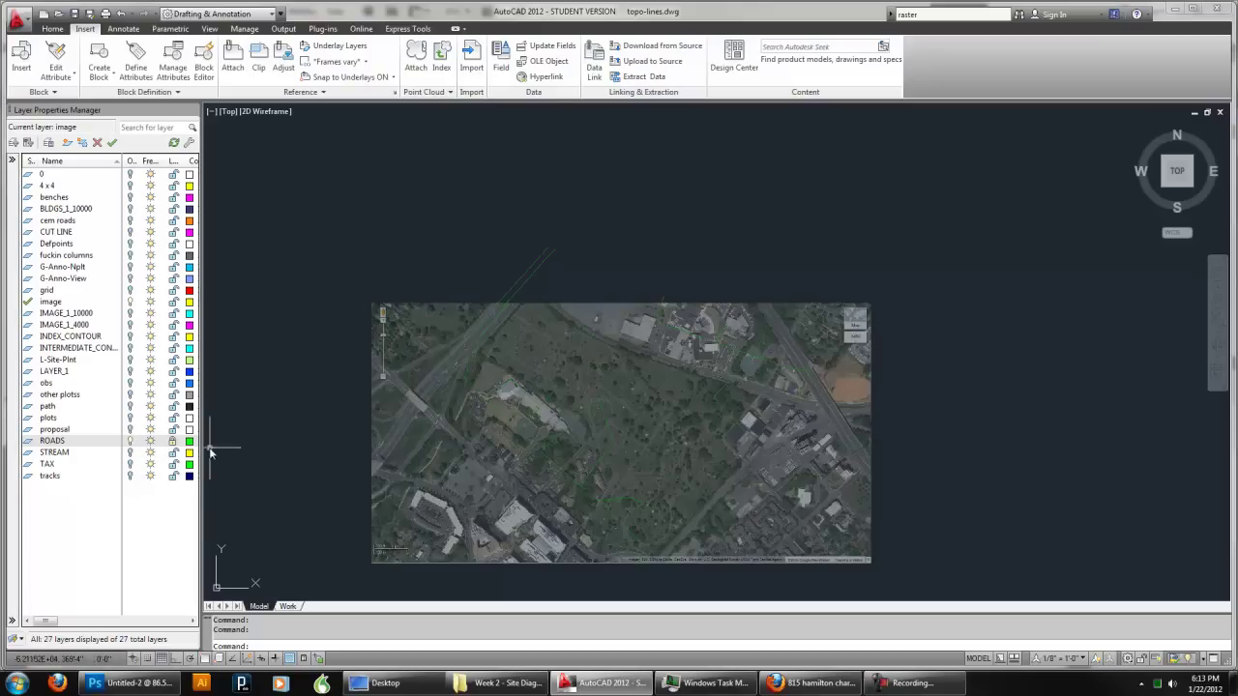
scroll(532, 382, "up", 2)
left_click(172, 442)
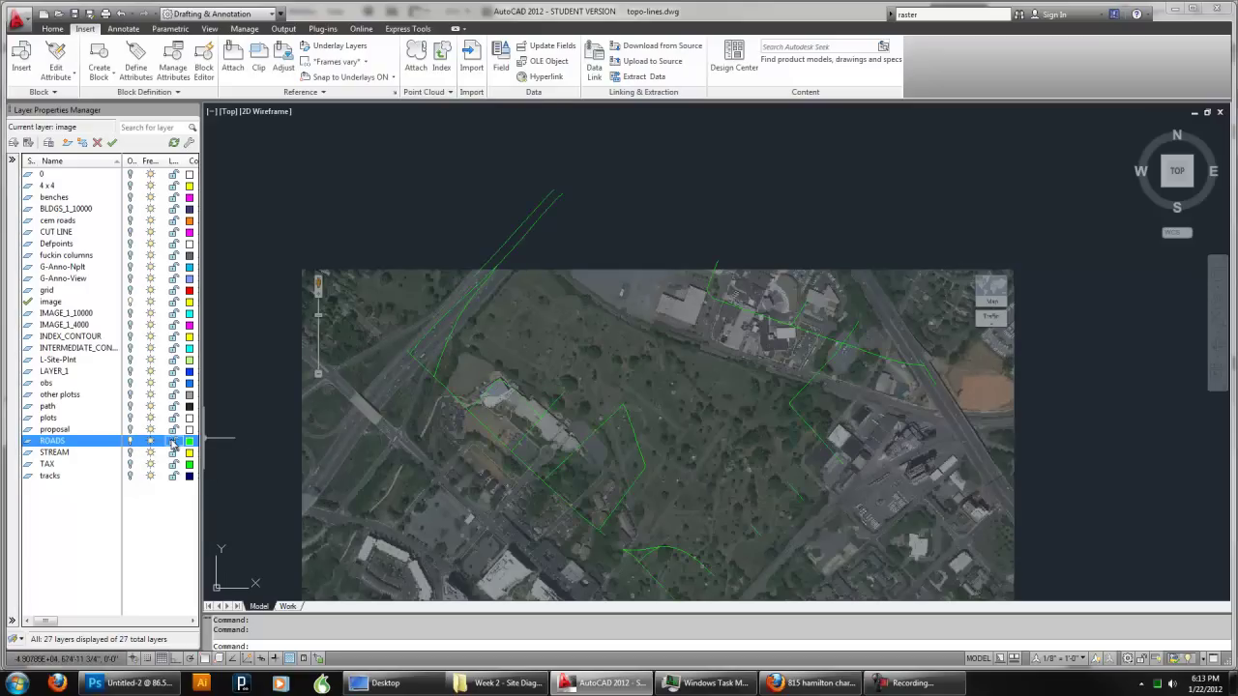
left_click(172, 442)
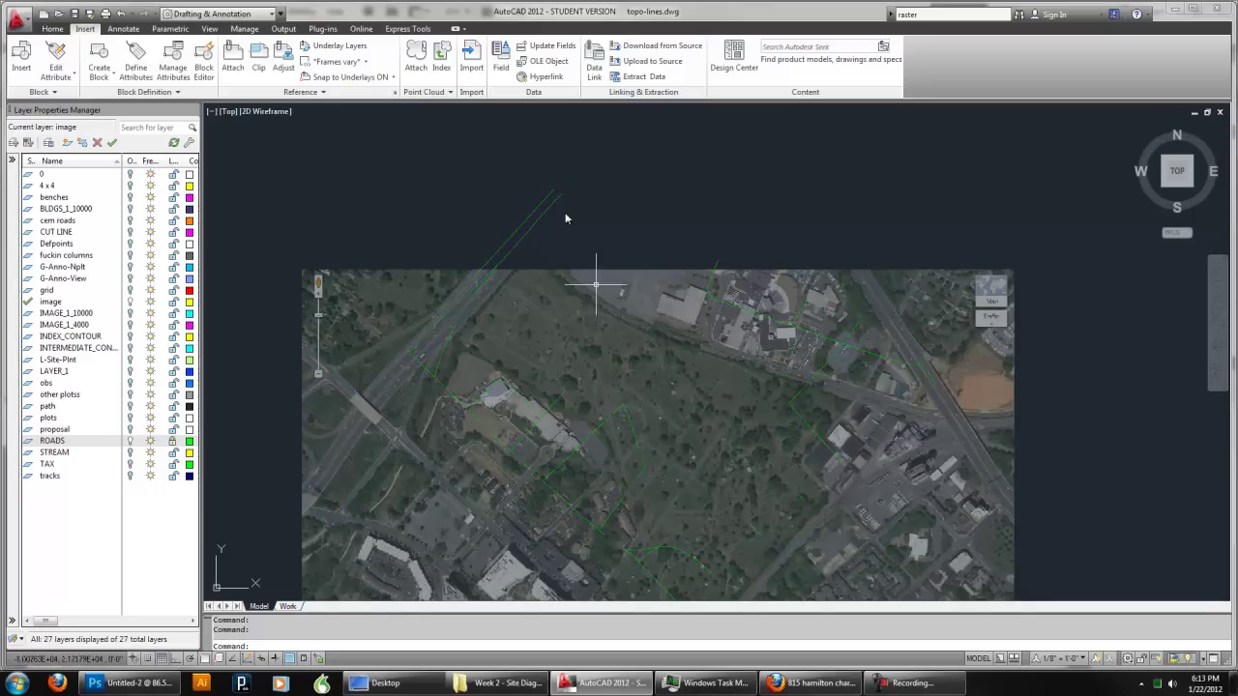
mouse_move(612, 280)
middle_mouse_down()
mouse_move(637, 223)
mouse_move(677, 243)
middle_mouse_up()
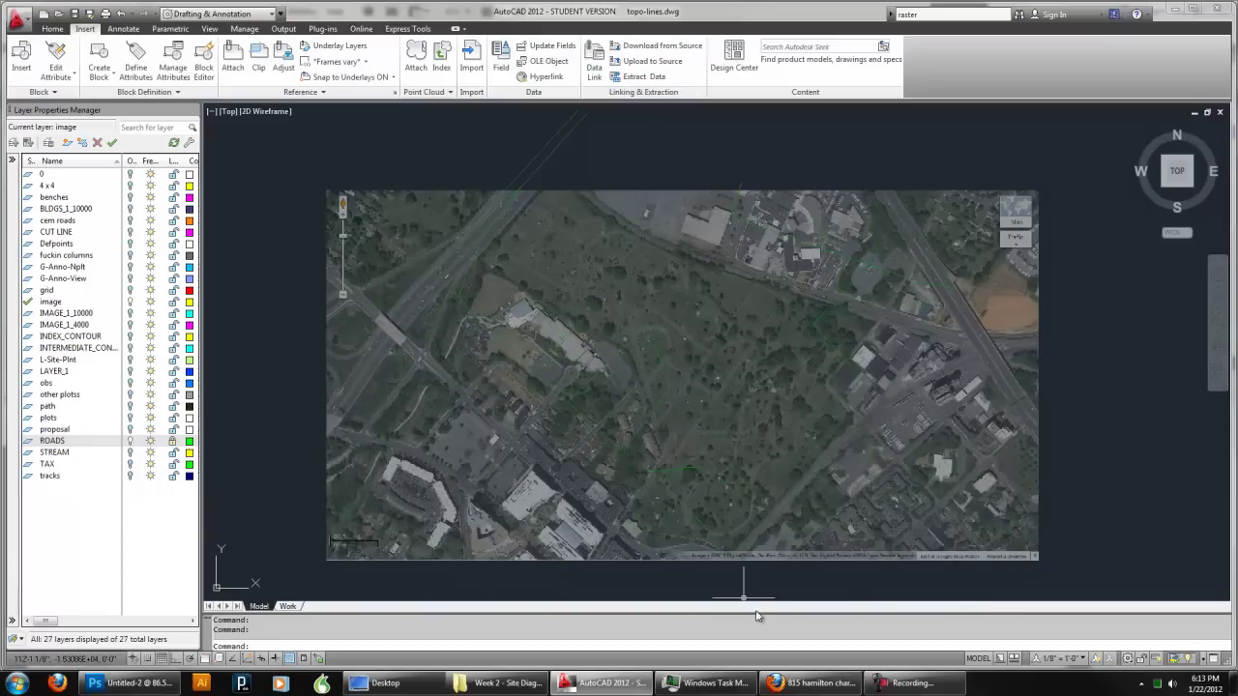
Move the aerial image from a road point on it onto the matching ROADS linework point
left_click(451, 539)
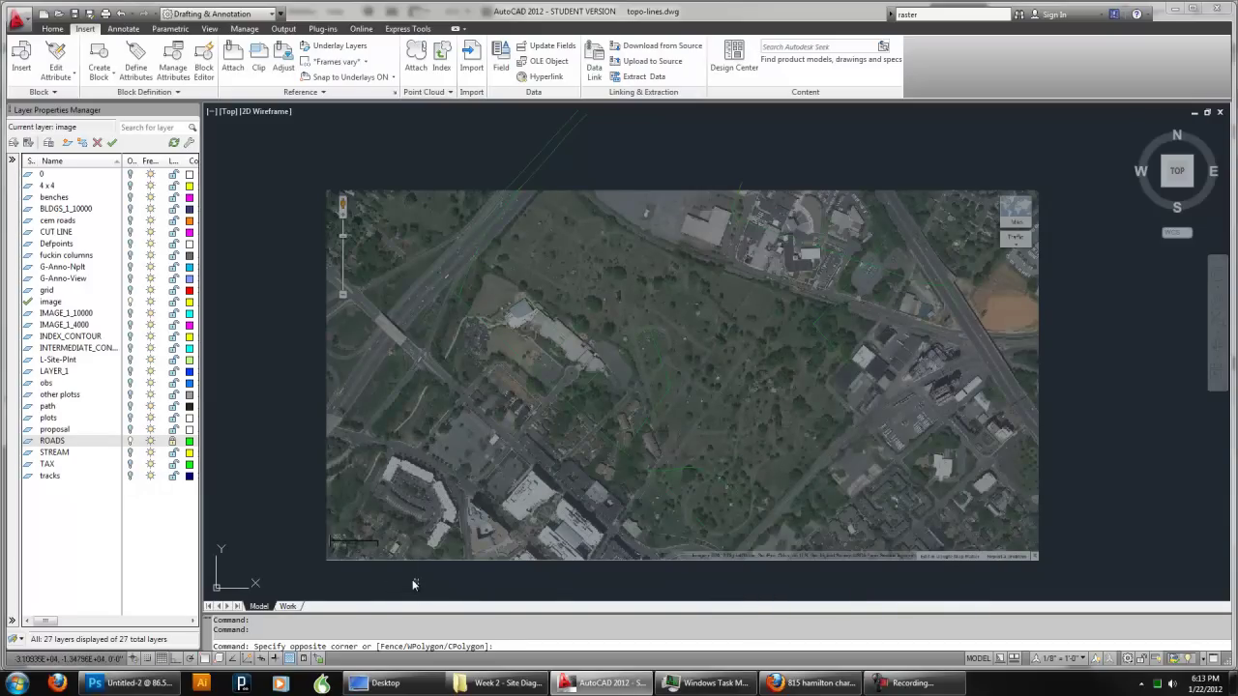
left_click(447, 538)
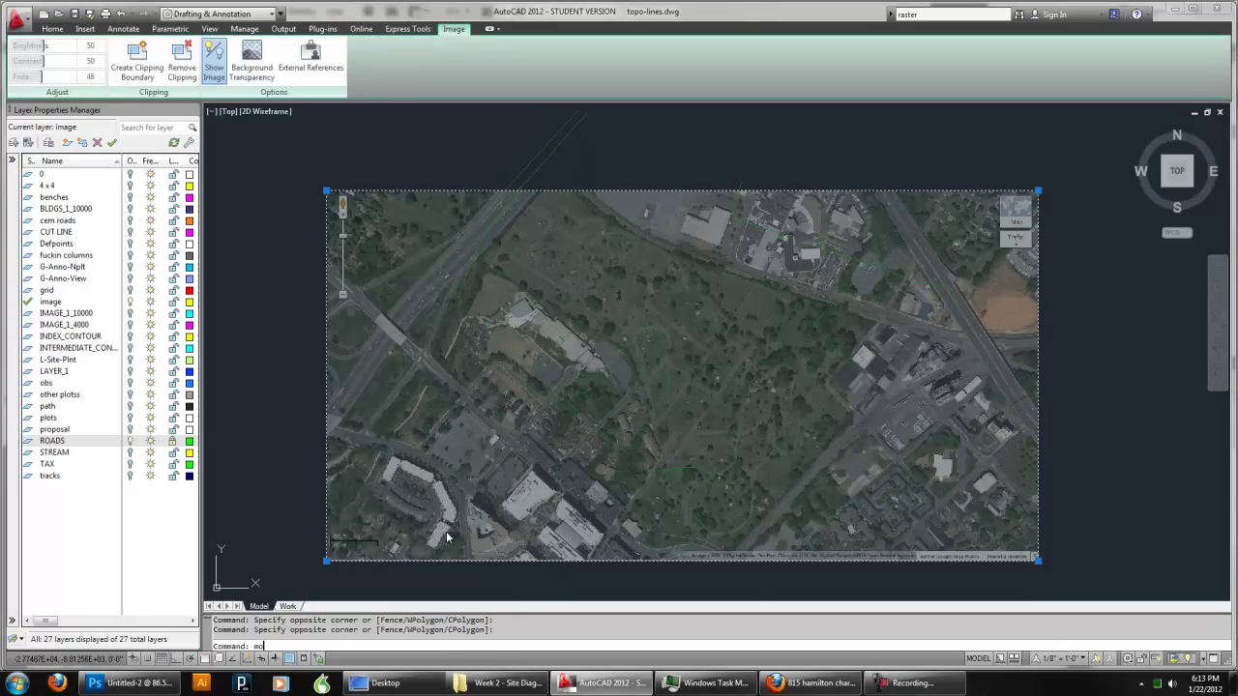
key("Return")
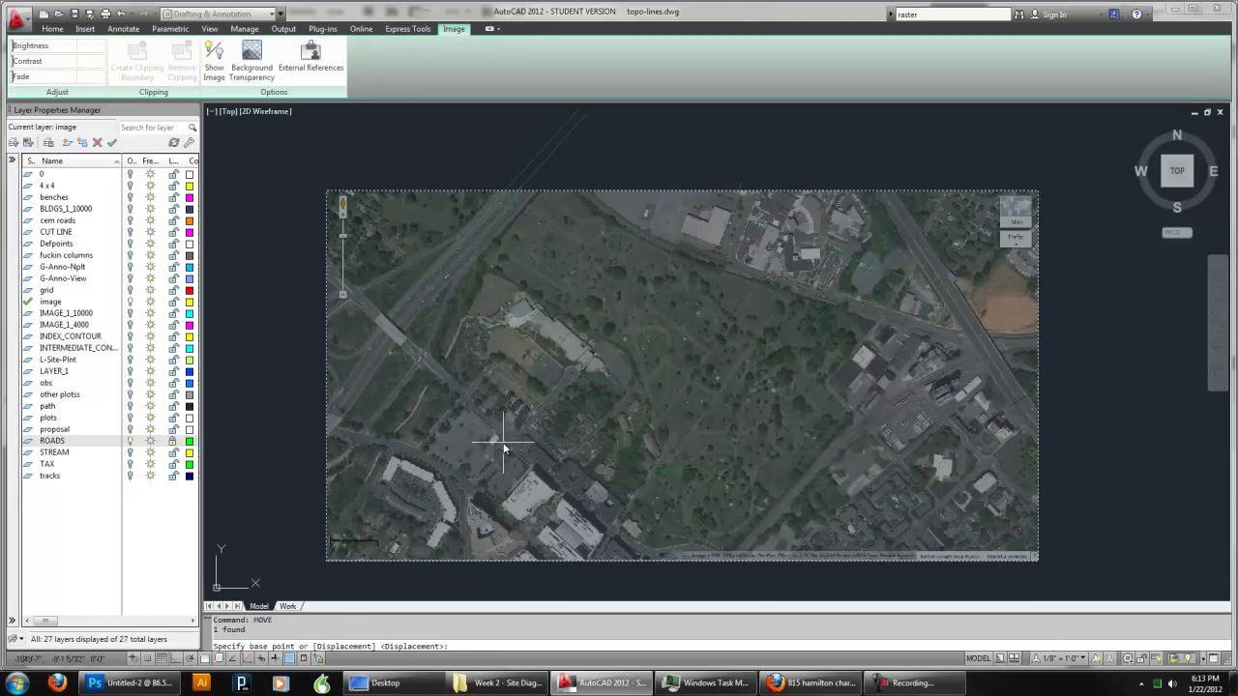
scroll(644, 409, "up", 5)
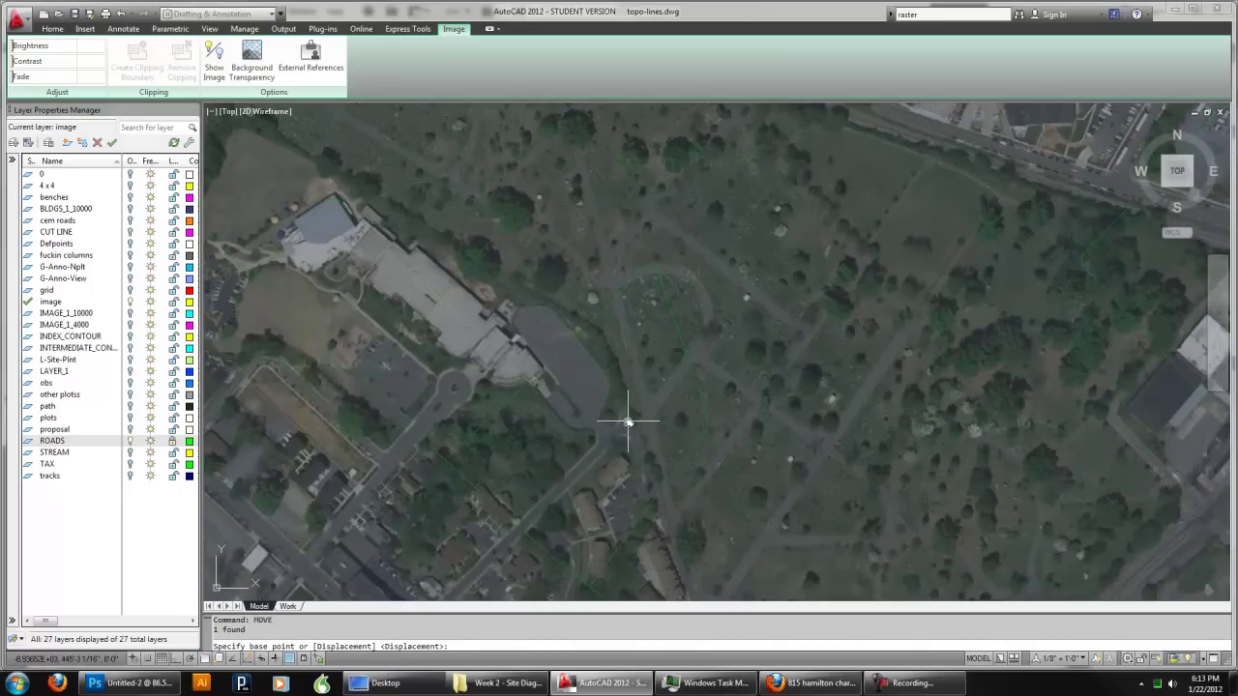
left_click(627, 422)
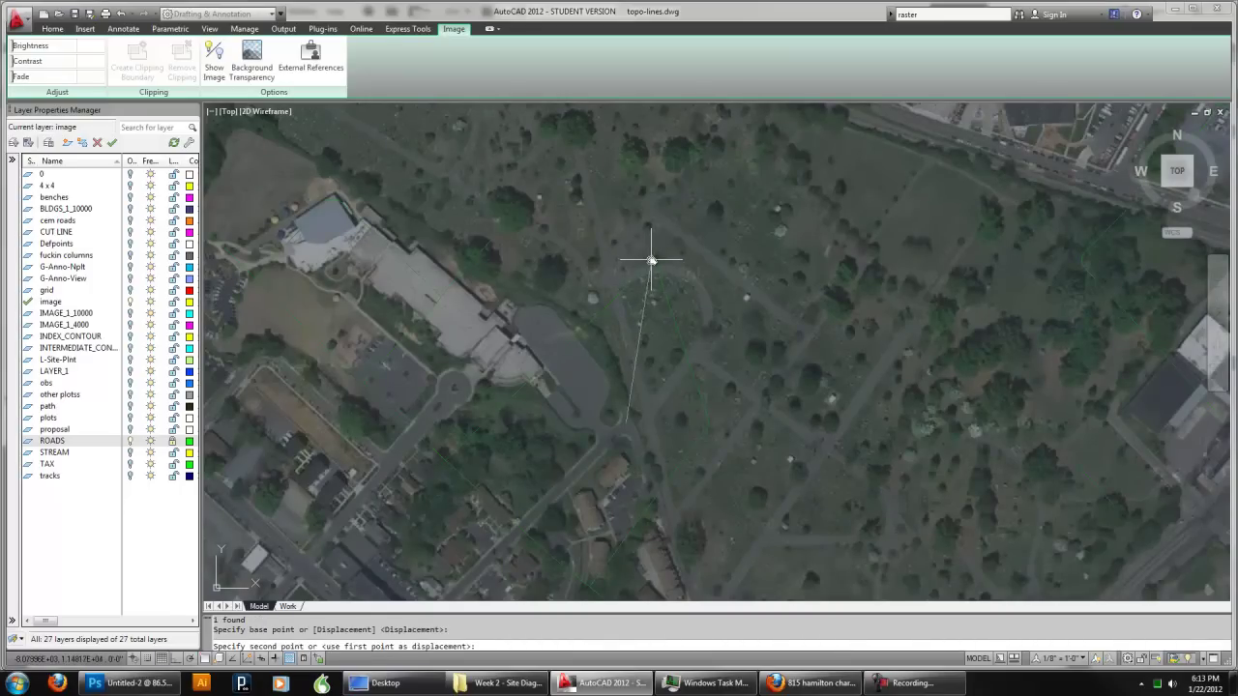
left_click(652, 260)
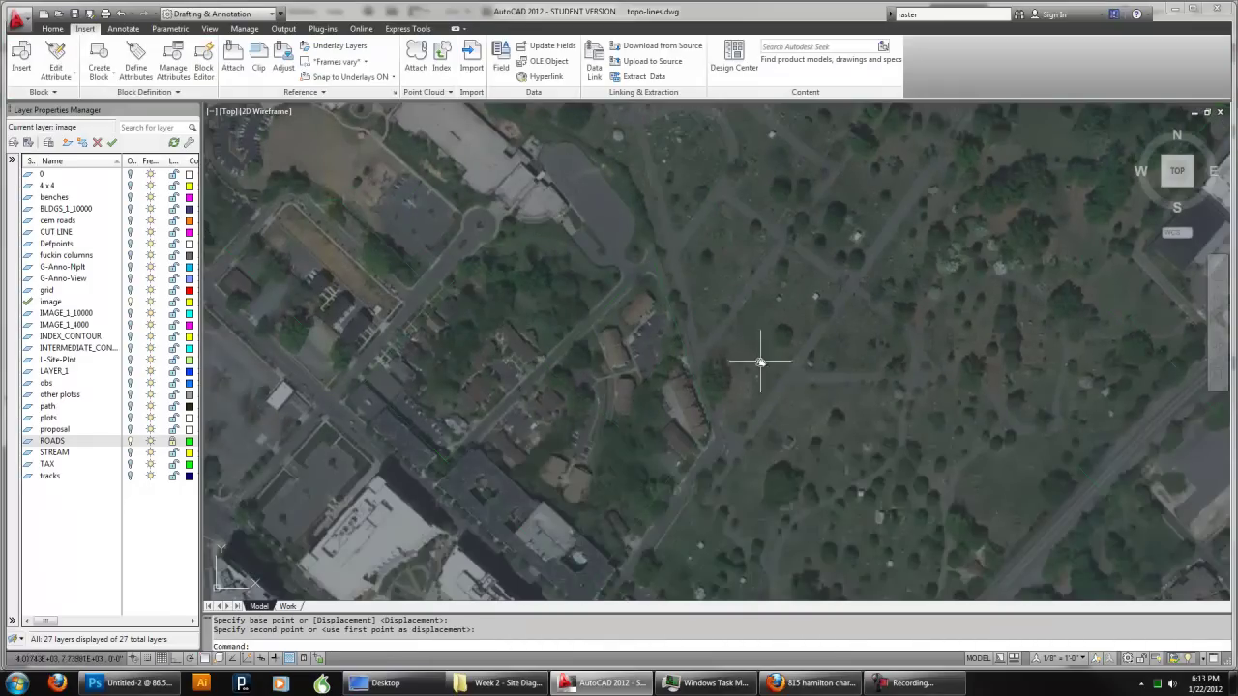
scroll(778, 379, "down", 2)
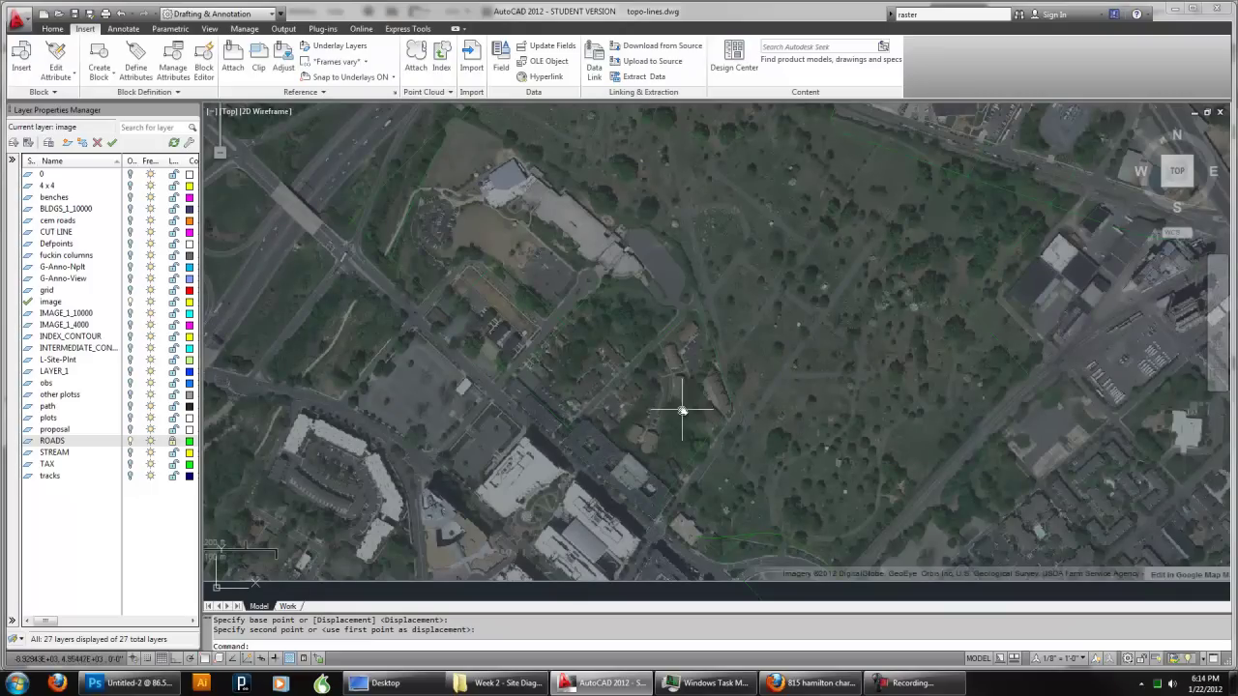
middle_click_drag(737, 442, 627, 361)
scroll(628, 361, "down", 2)
Select the aerial image and start SCALE with the base point at the road junction
left_click(773, 474)
left_click(760, 447)
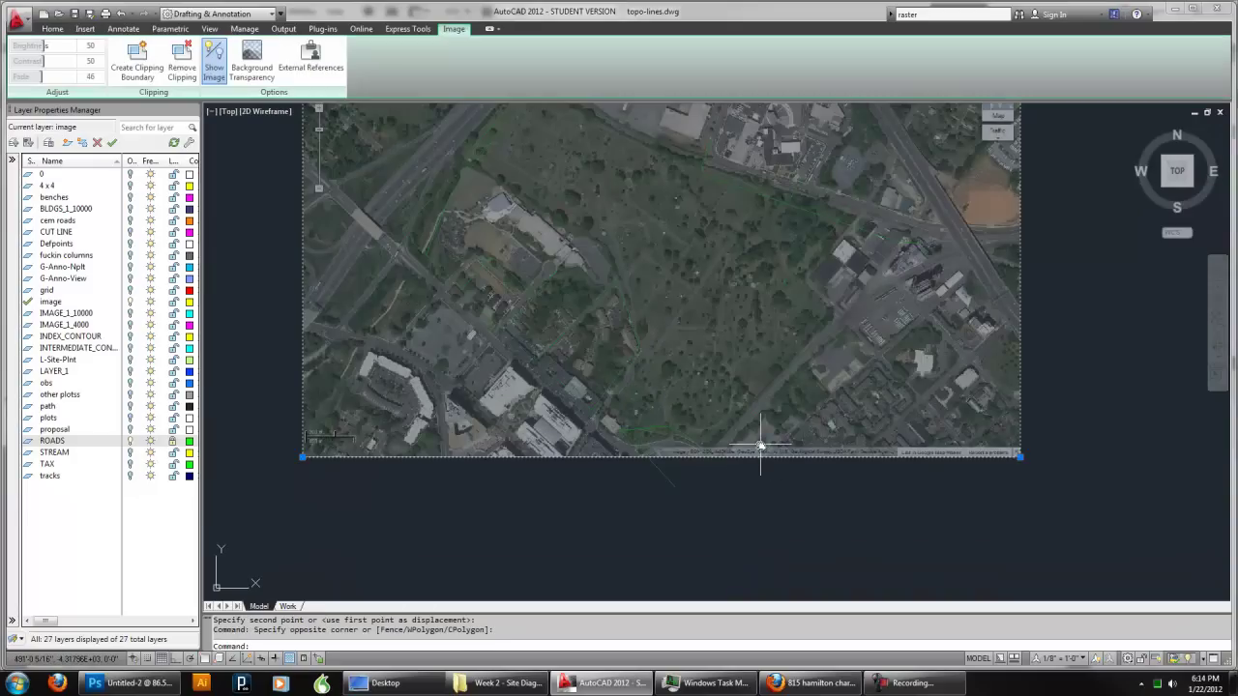
type("scale")
key("Return")
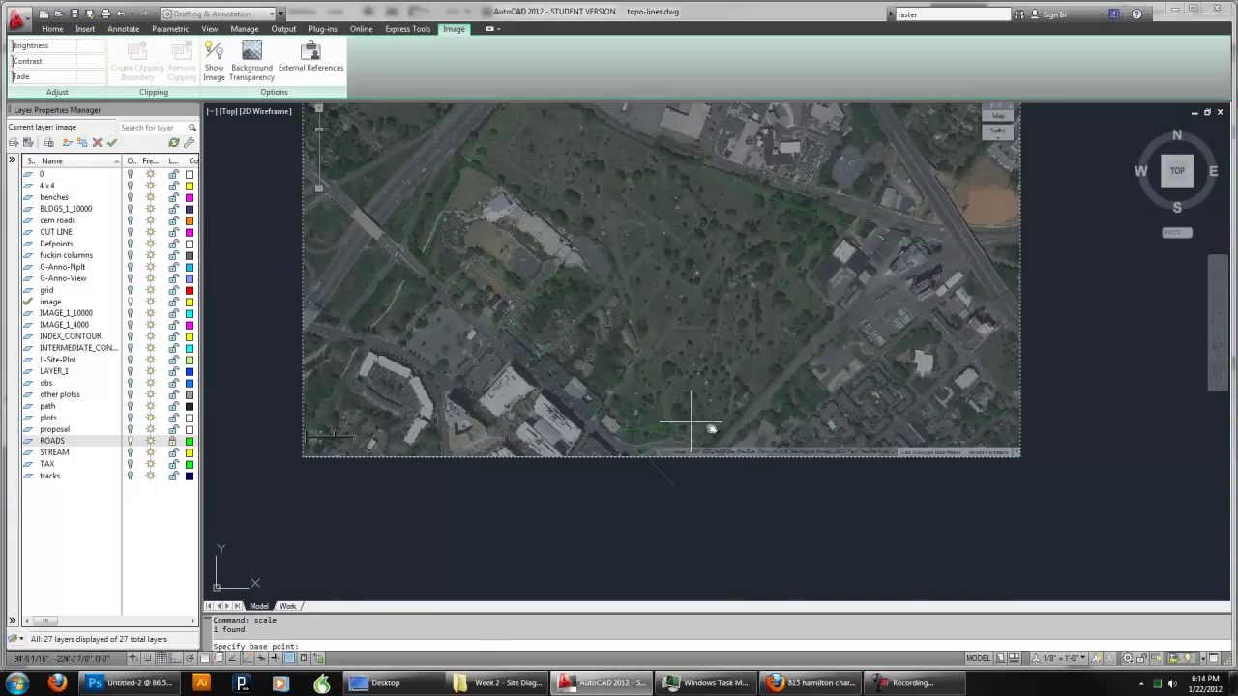
scroll(621, 285, "up", 5)
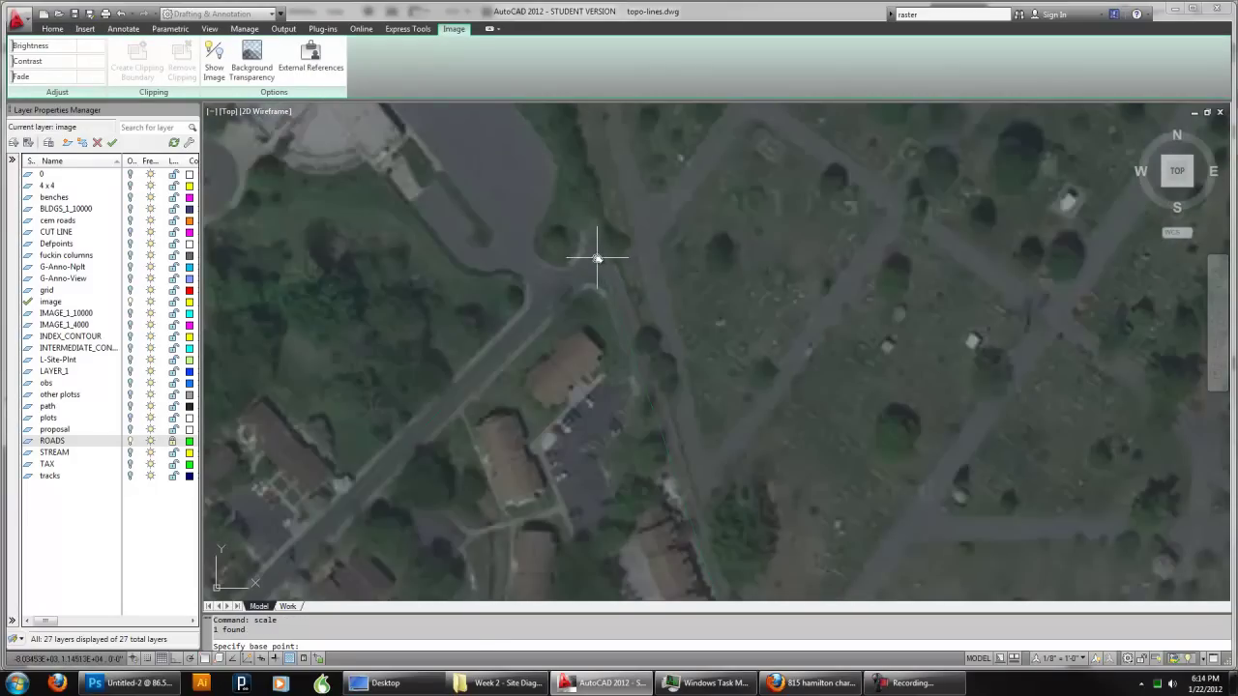
left_click(597, 258)
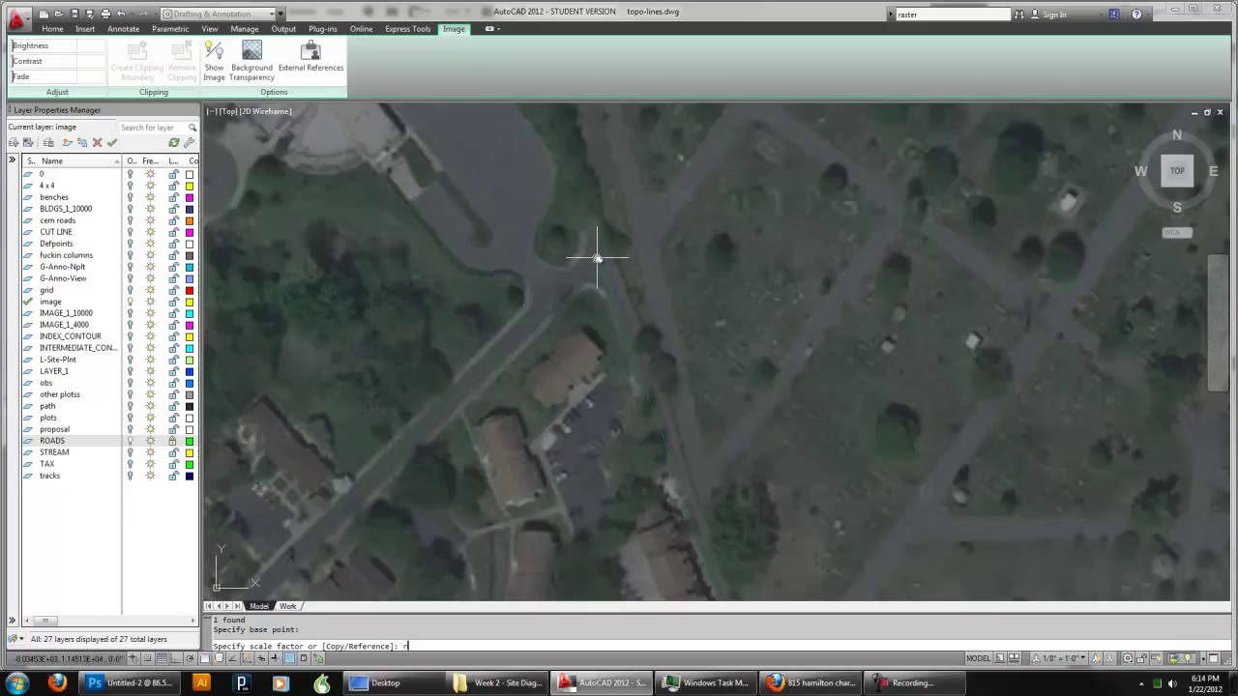
Scale by Reference, matching the image's road length to the ROADS linework length
key("Return")
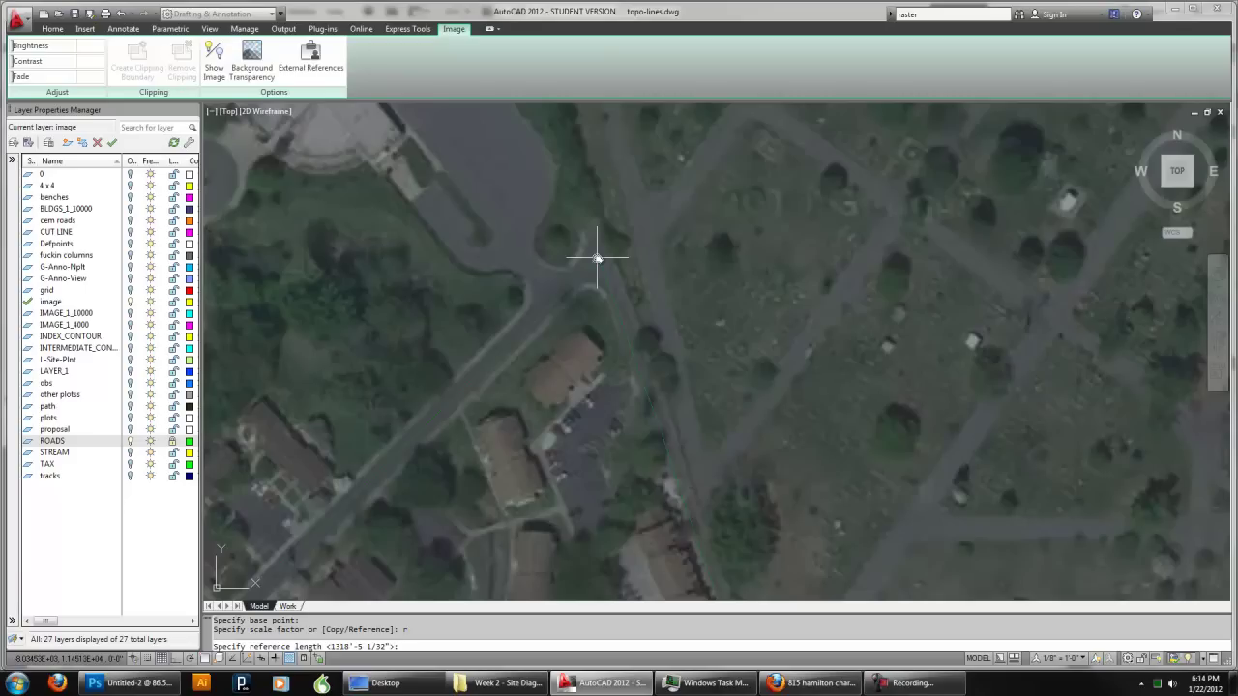
left_click(597, 258)
scroll(589, 274, "down", 4)
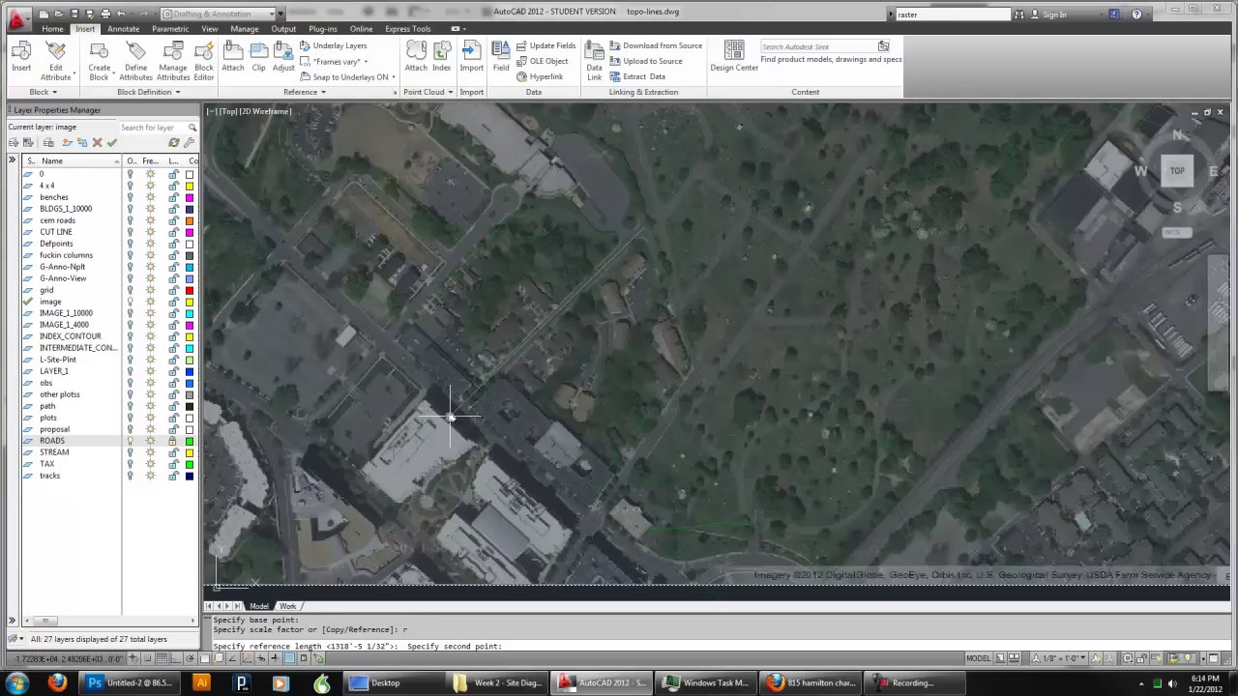
left_click(458, 410)
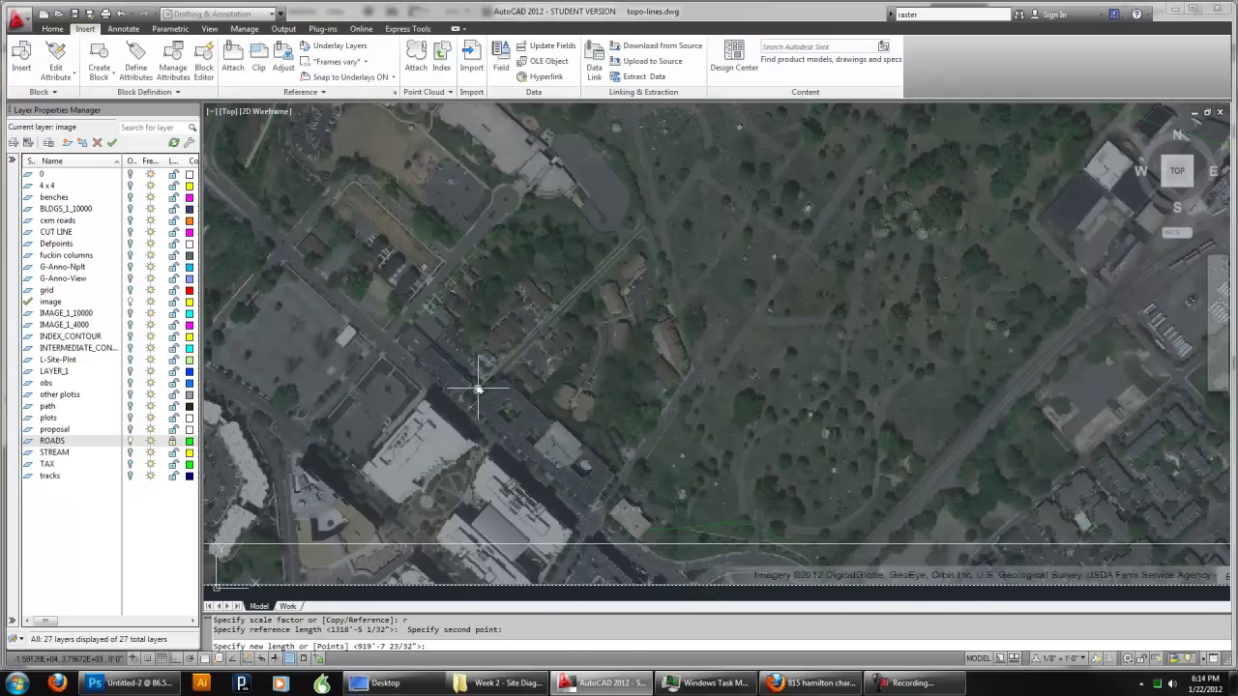
scroll(478, 388, "up", 4)
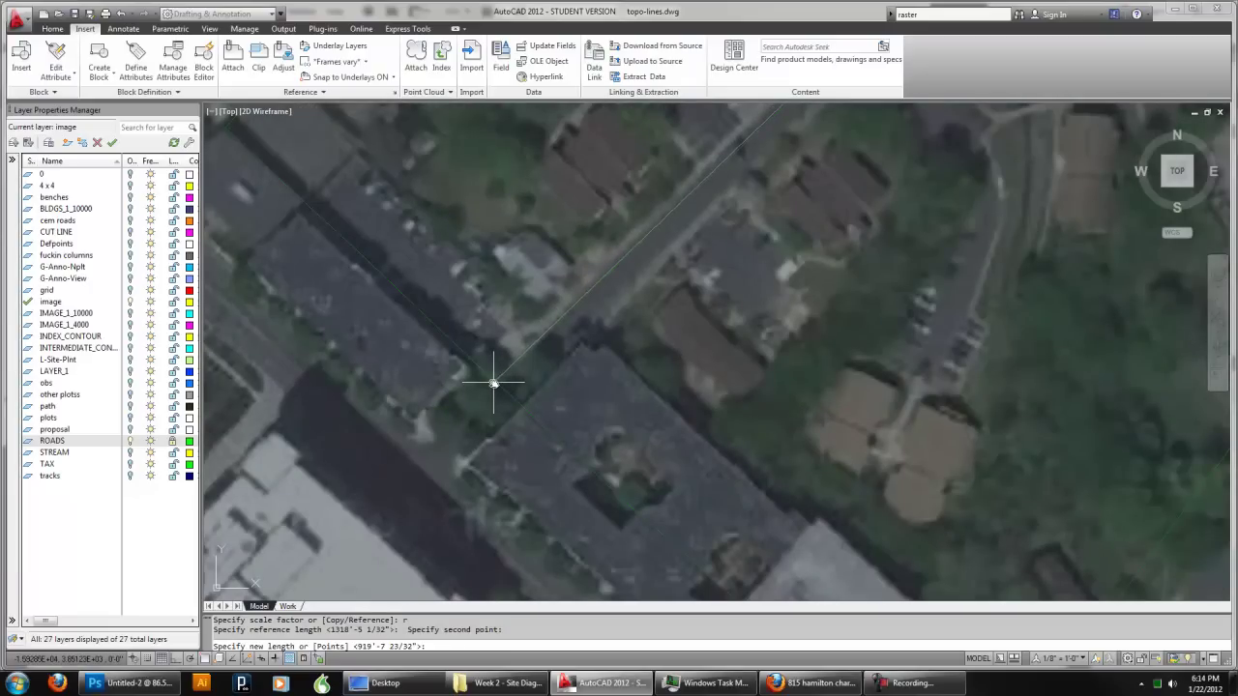
left_click(493, 384)
scroll(493, 384, "down", 3)
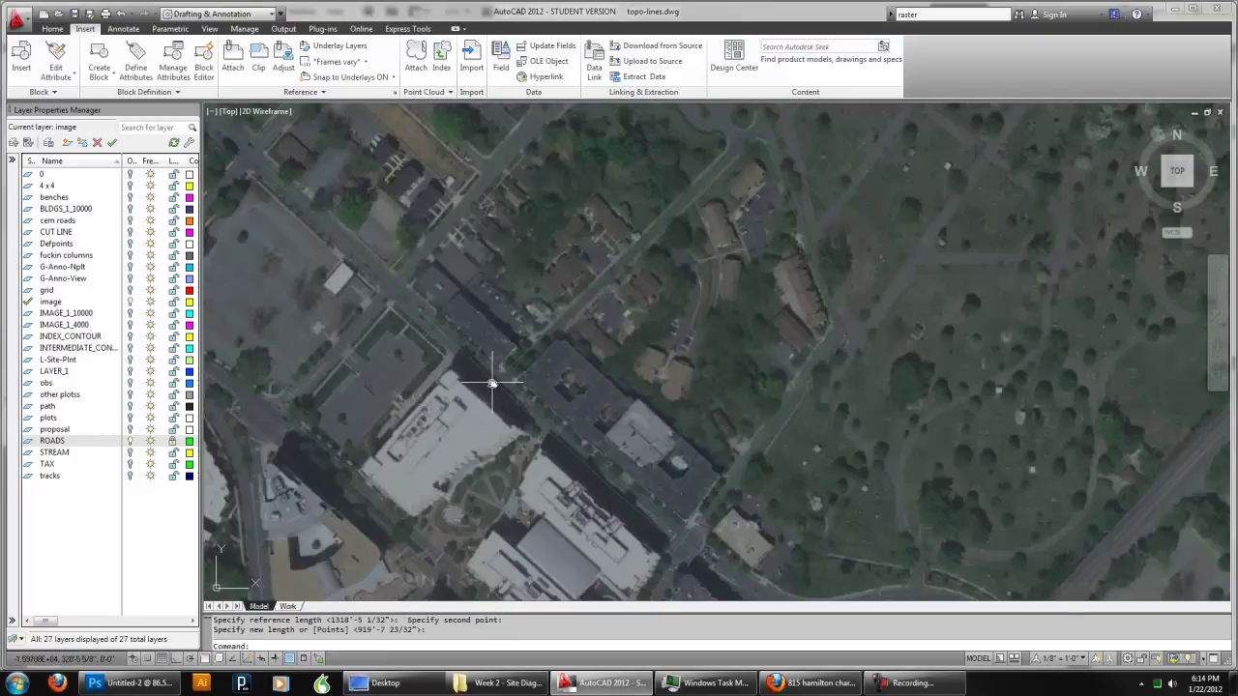
scroll(493, 384, "down", 2)
scroll(522, 287, "down", 1)
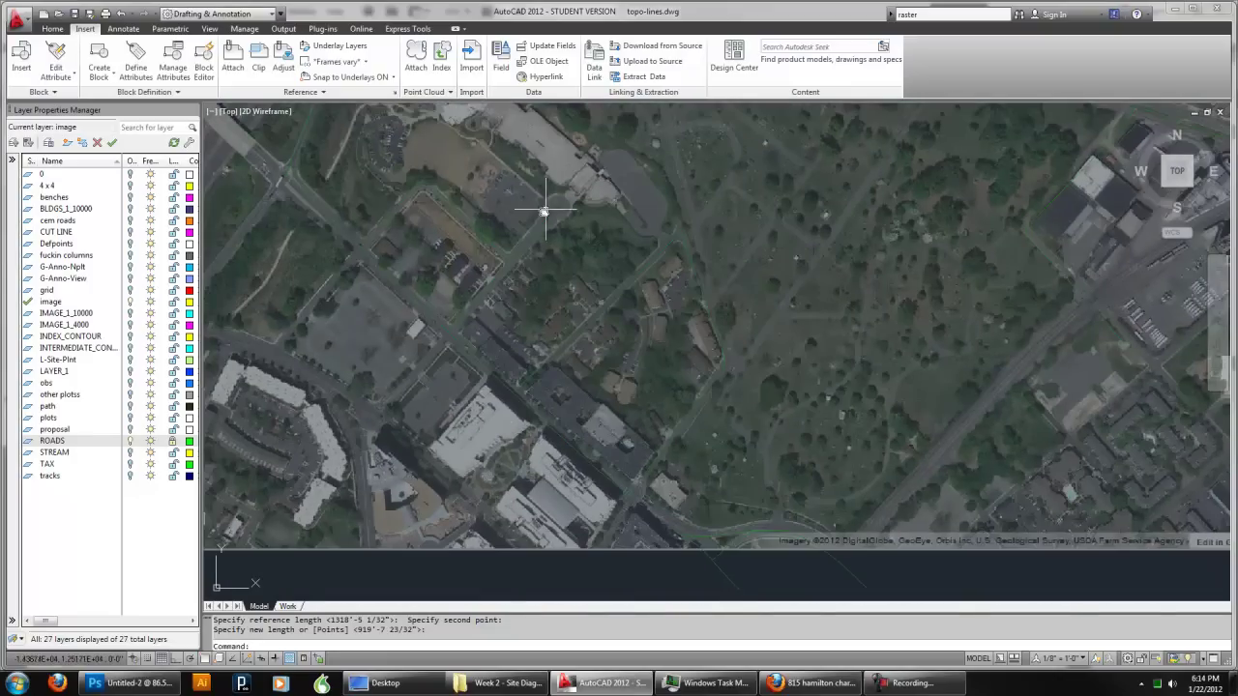
scroll(540, 471, "up", 2)
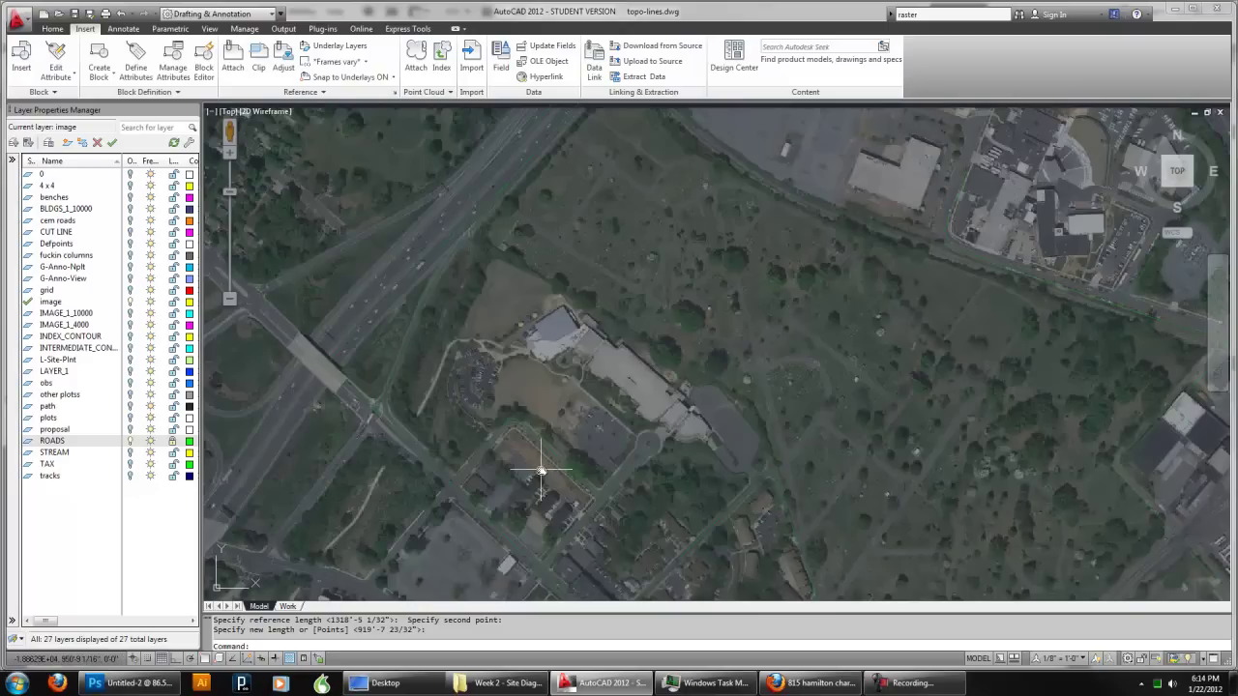
scroll(542, 416, "down", 2)
scroll(752, 456, "up", 2)
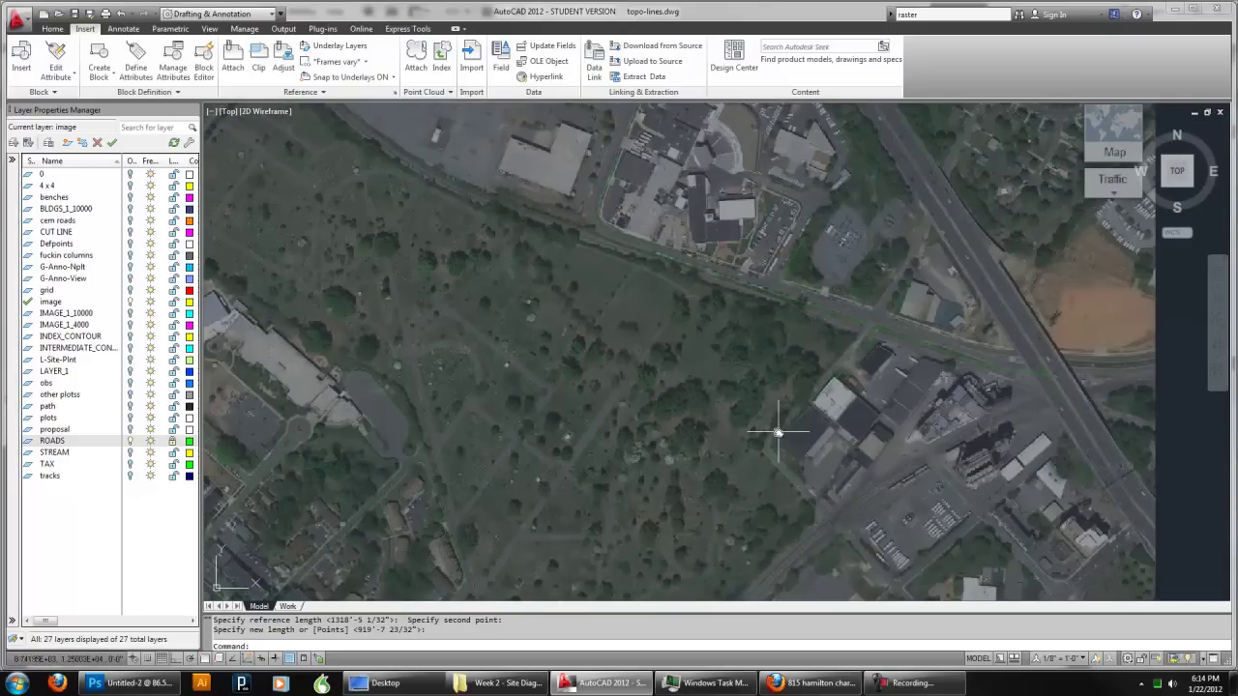
scroll(778, 432, "down", 1)
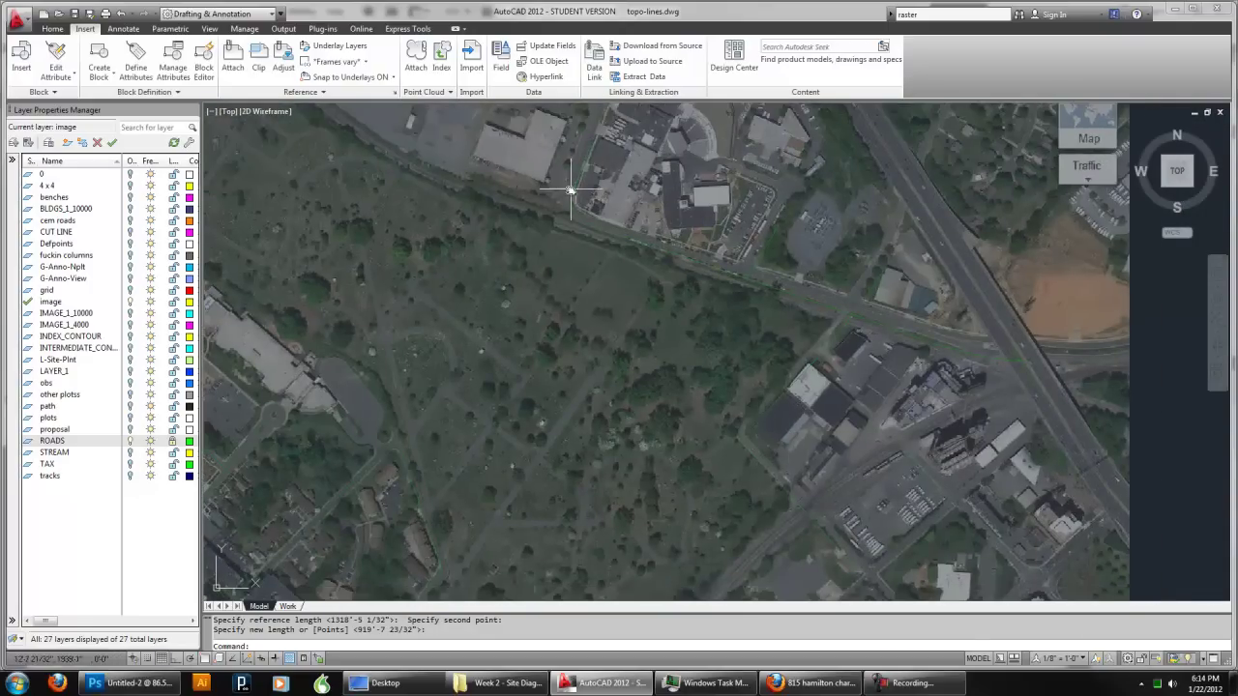
scroll(735, 290, "up", 4)
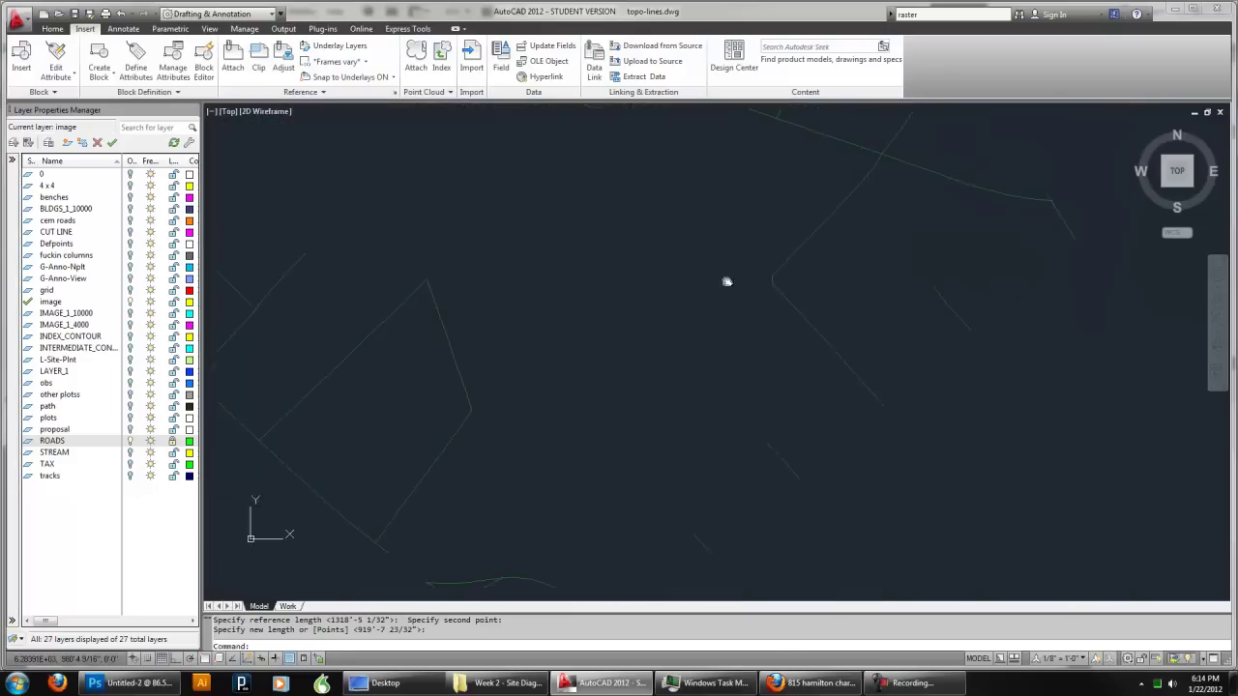
scroll(702, 268, "down", 3)
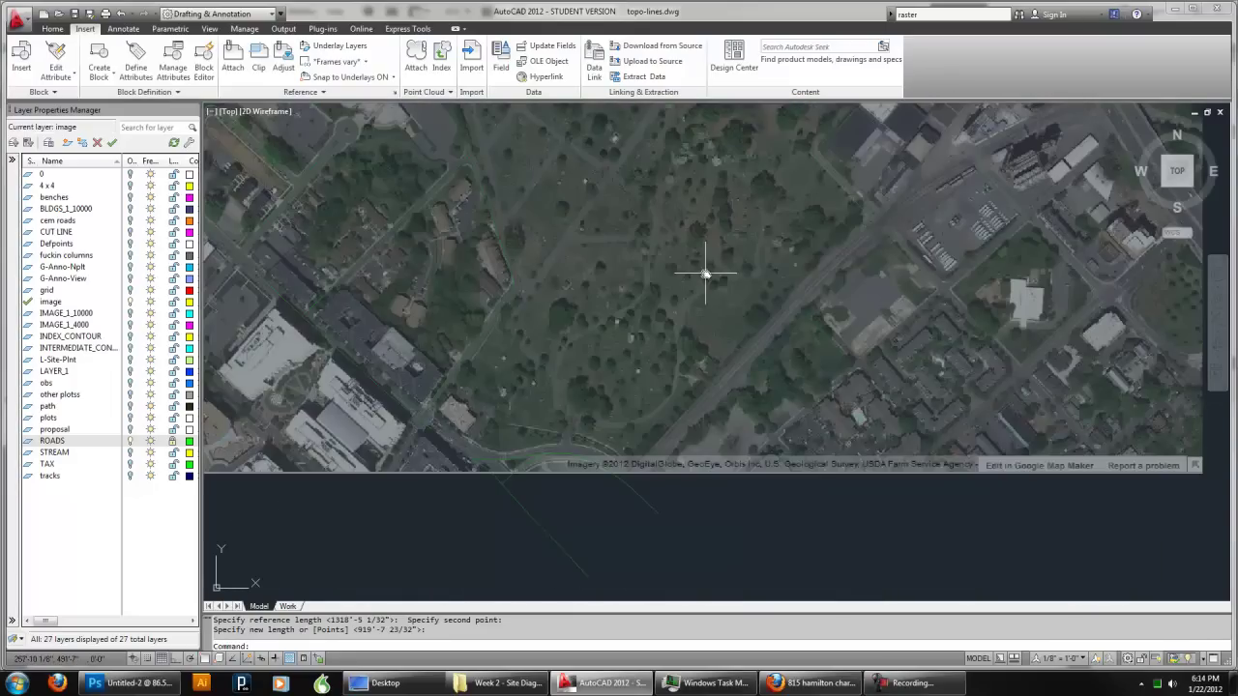
scroll(726, 334, "up", 1)
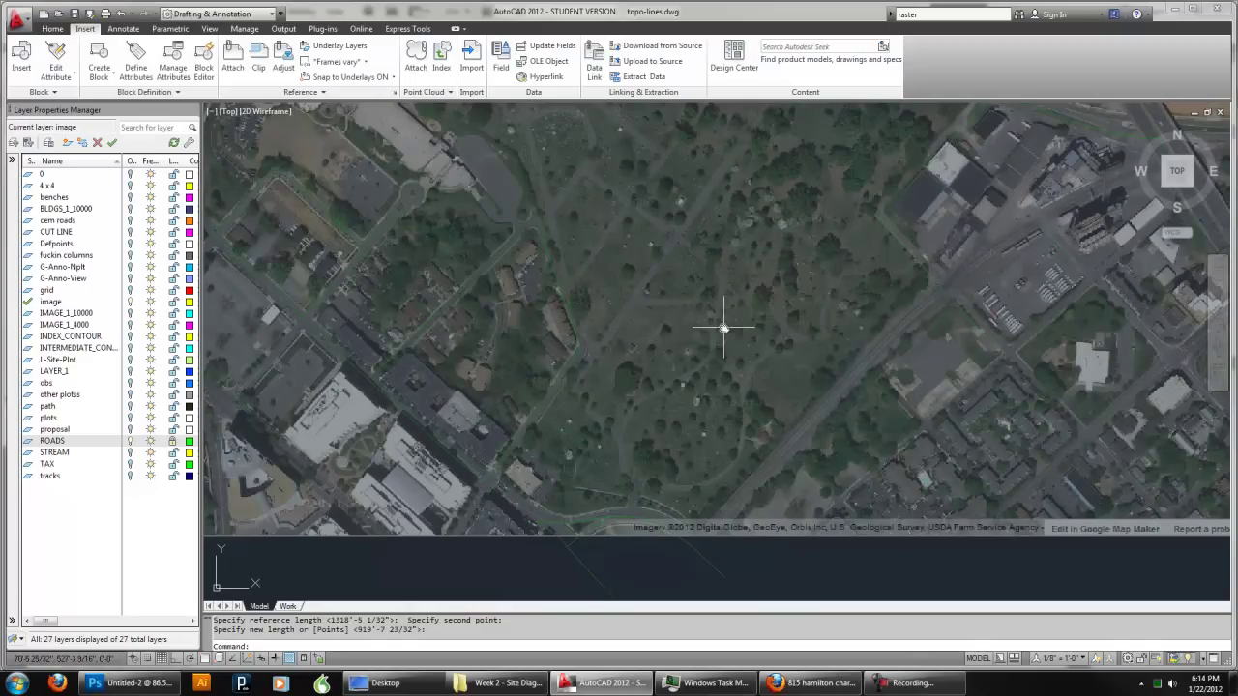
scroll(727, 333, "up", 1)
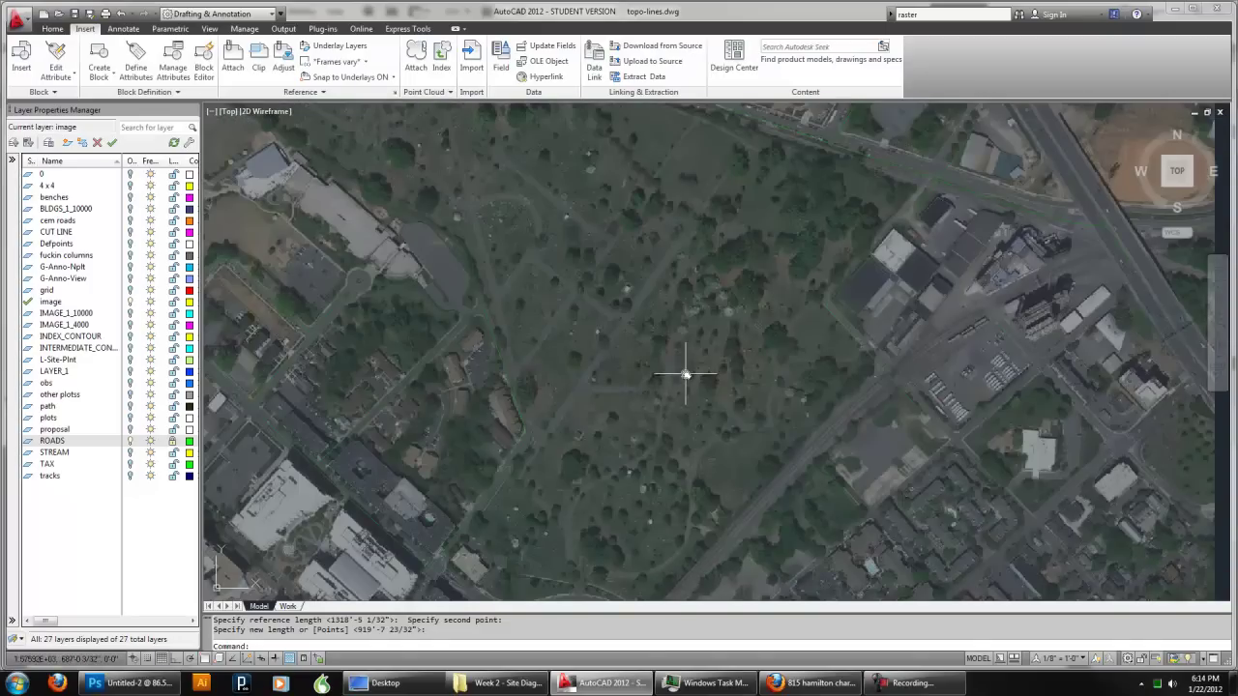
scroll(683, 379, "down", 1)
scroll(699, 428, "down", 1)
scroll(704, 425, "up", 1)
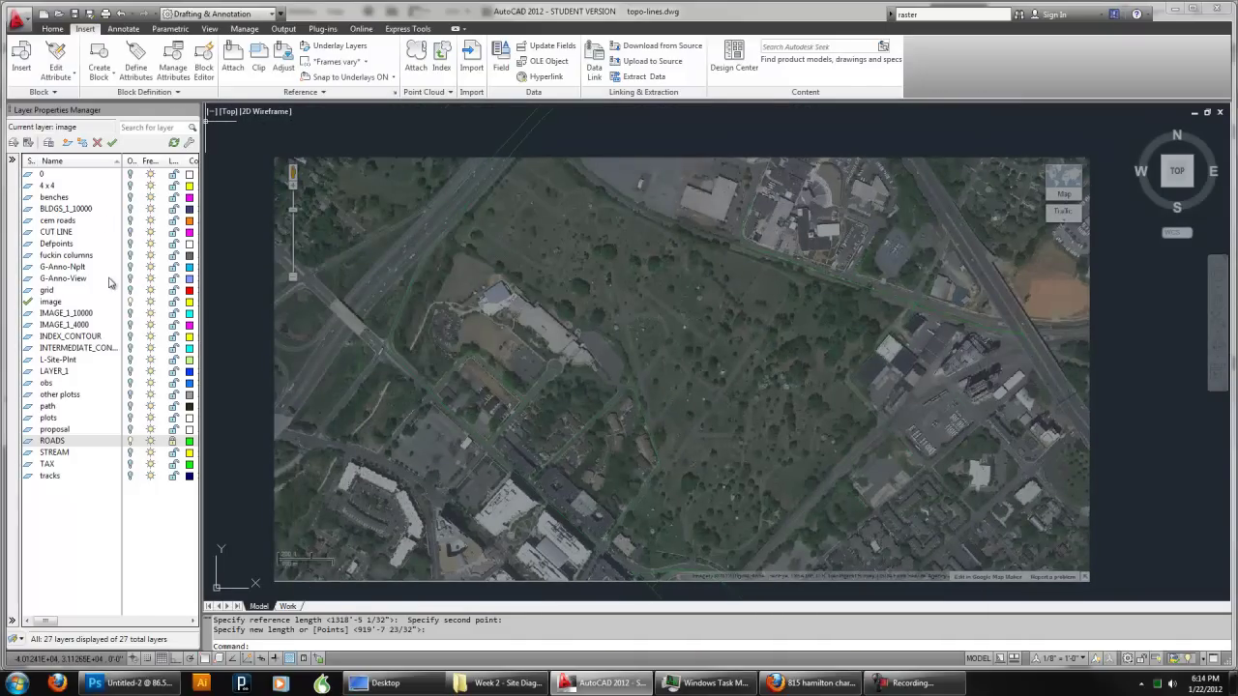
Turn on the TAX and plots layers, briefly toggling the other plots layer on and off
left_click(134, 374)
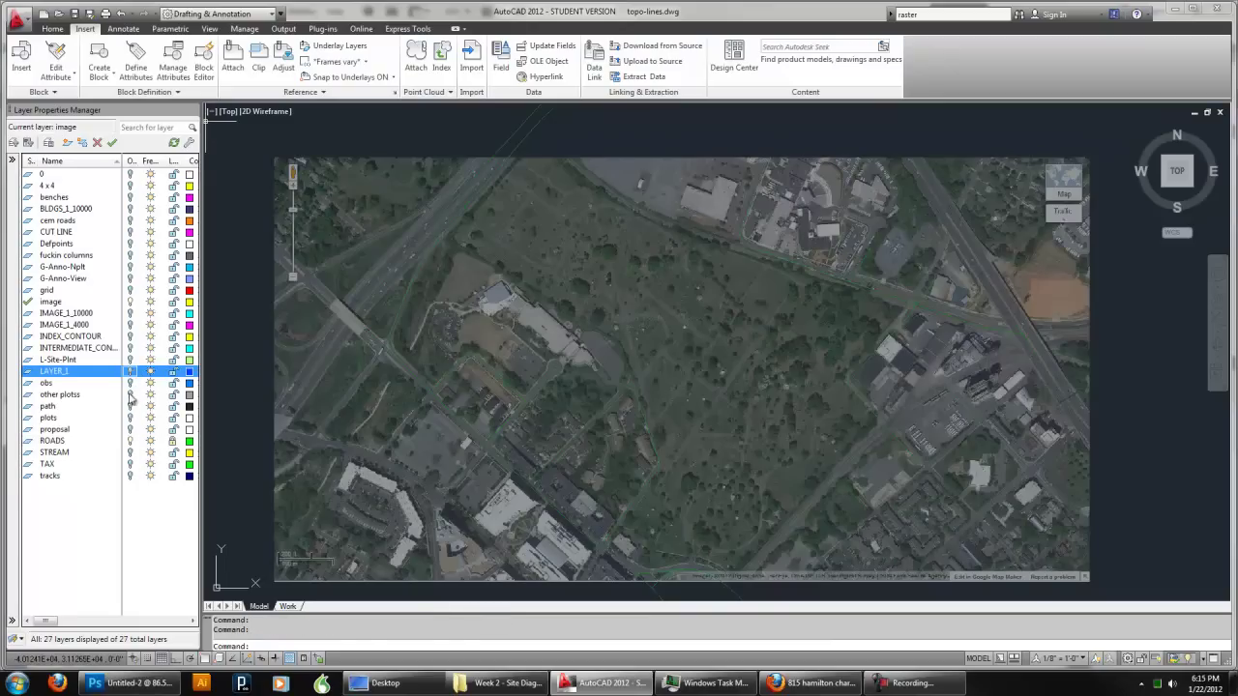
left_click(132, 443)
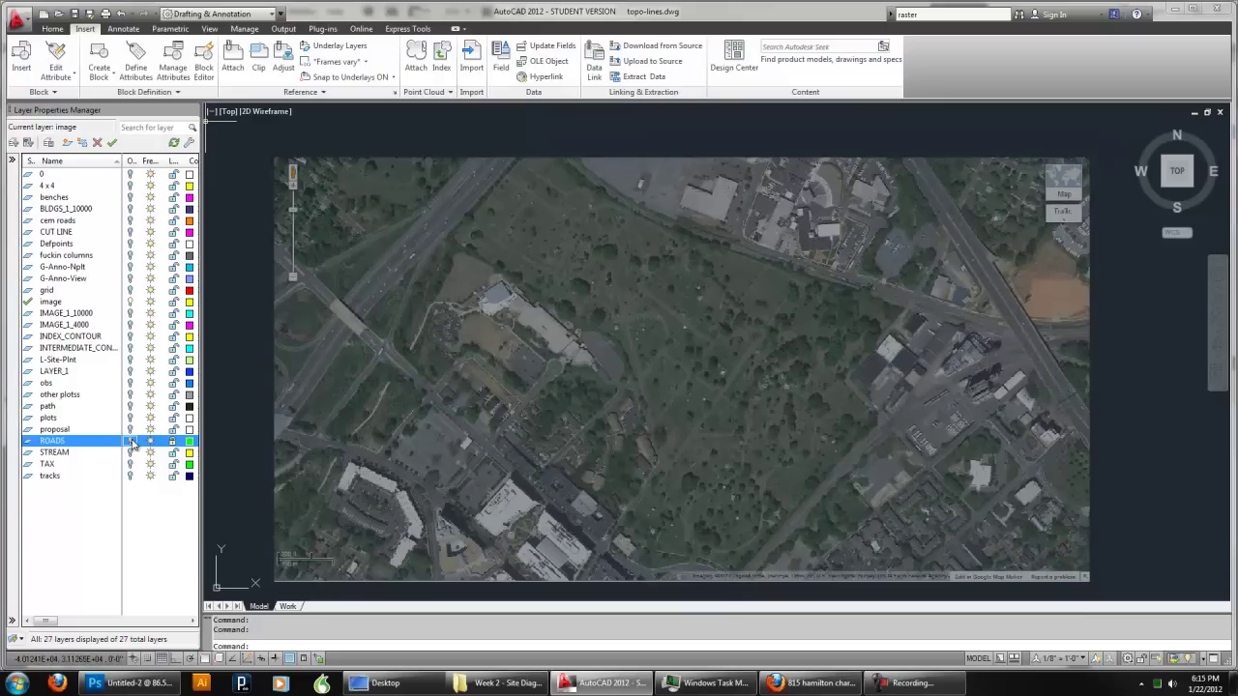
left_click(132, 465)
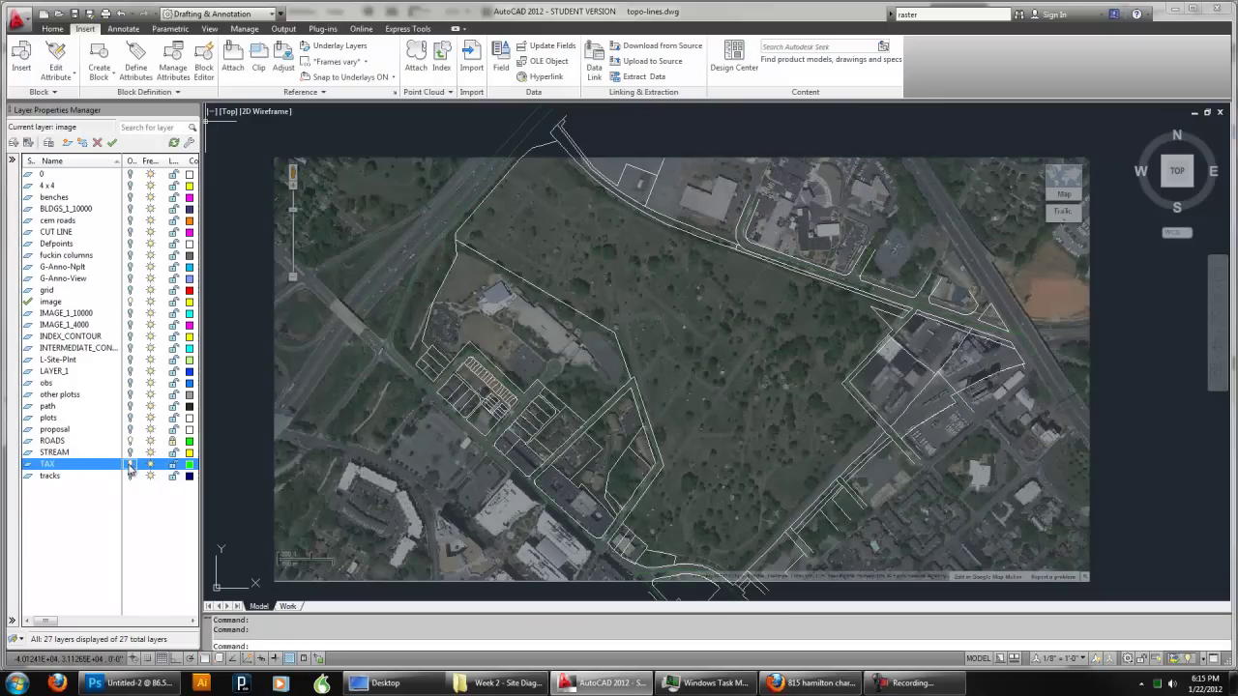
scroll(473, 462, "up", 2)
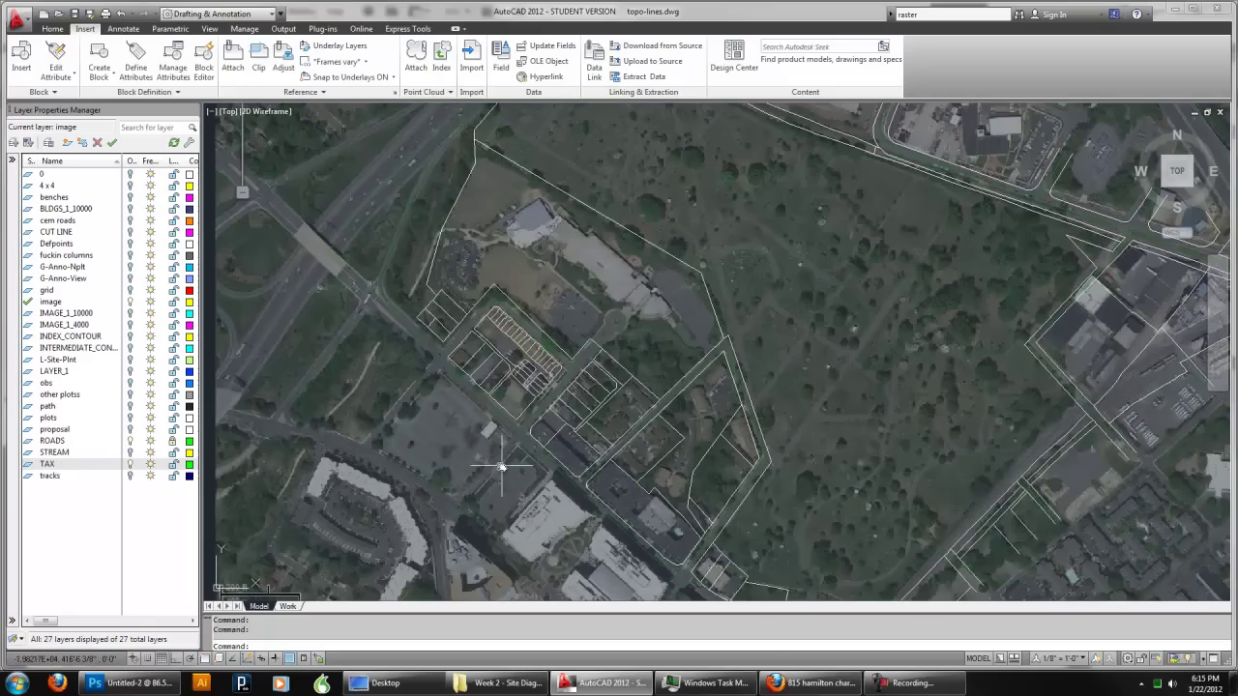
scroll(454, 430, "down", 3)
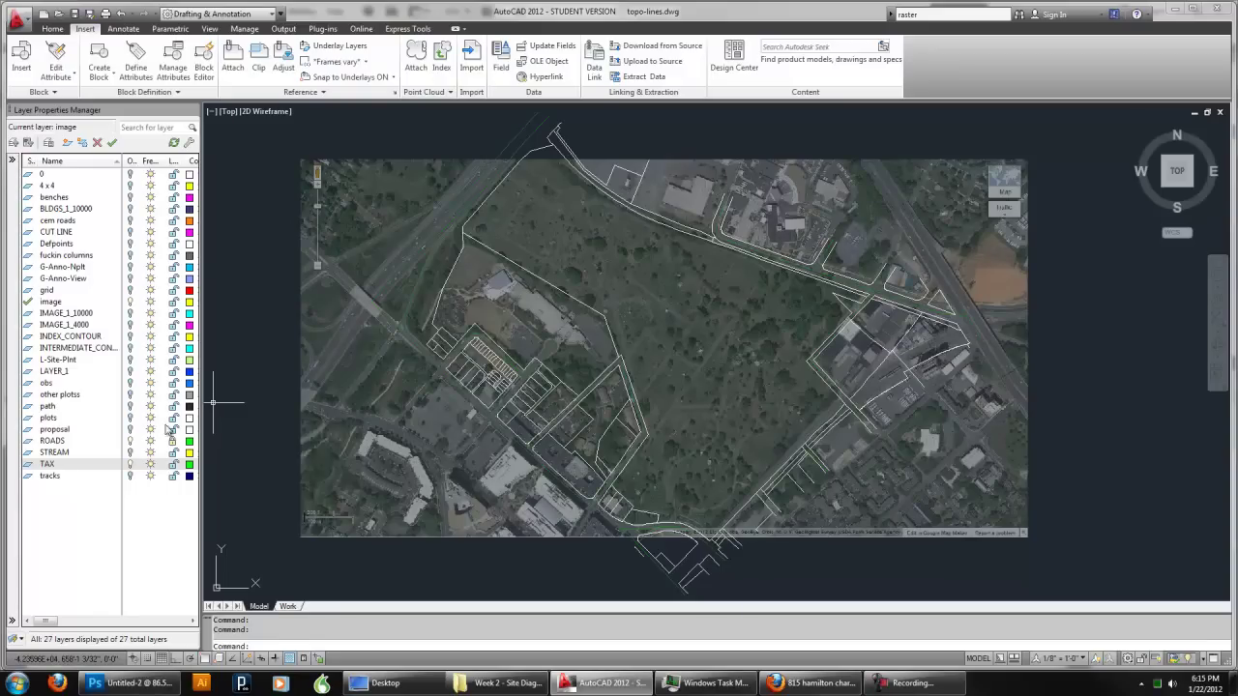
left_click(132, 419)
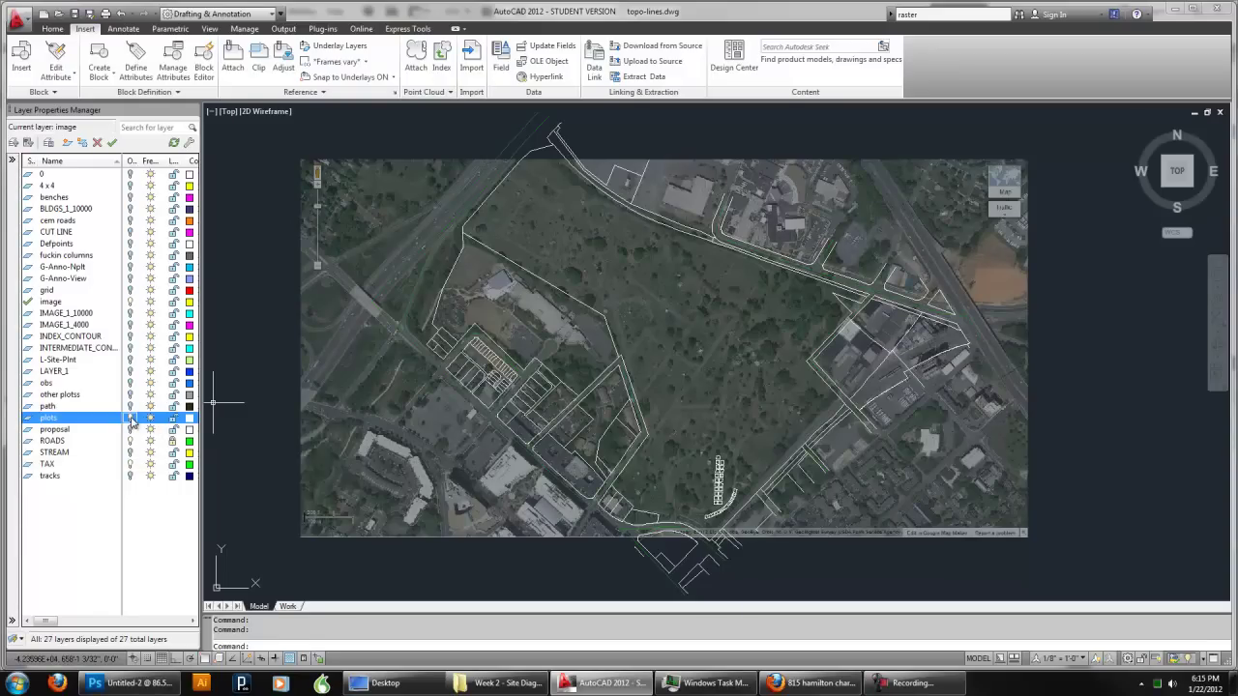
scroll(667, 464, "up", 5)
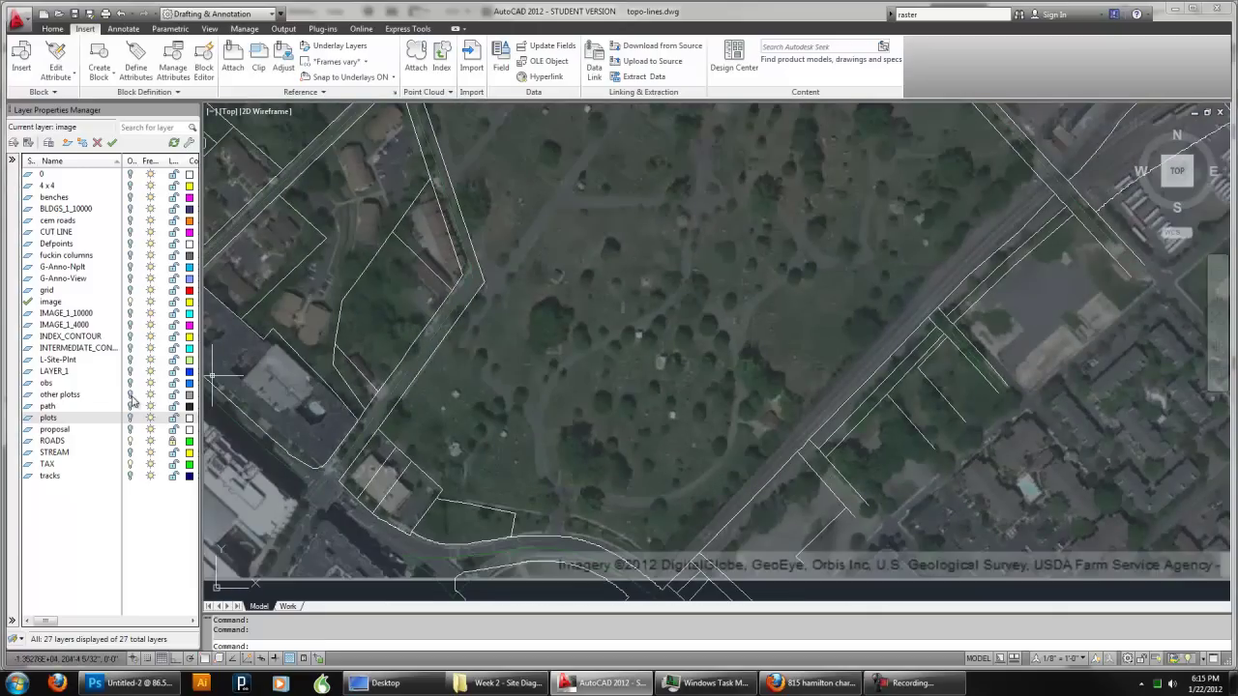
left_click(130, 394)
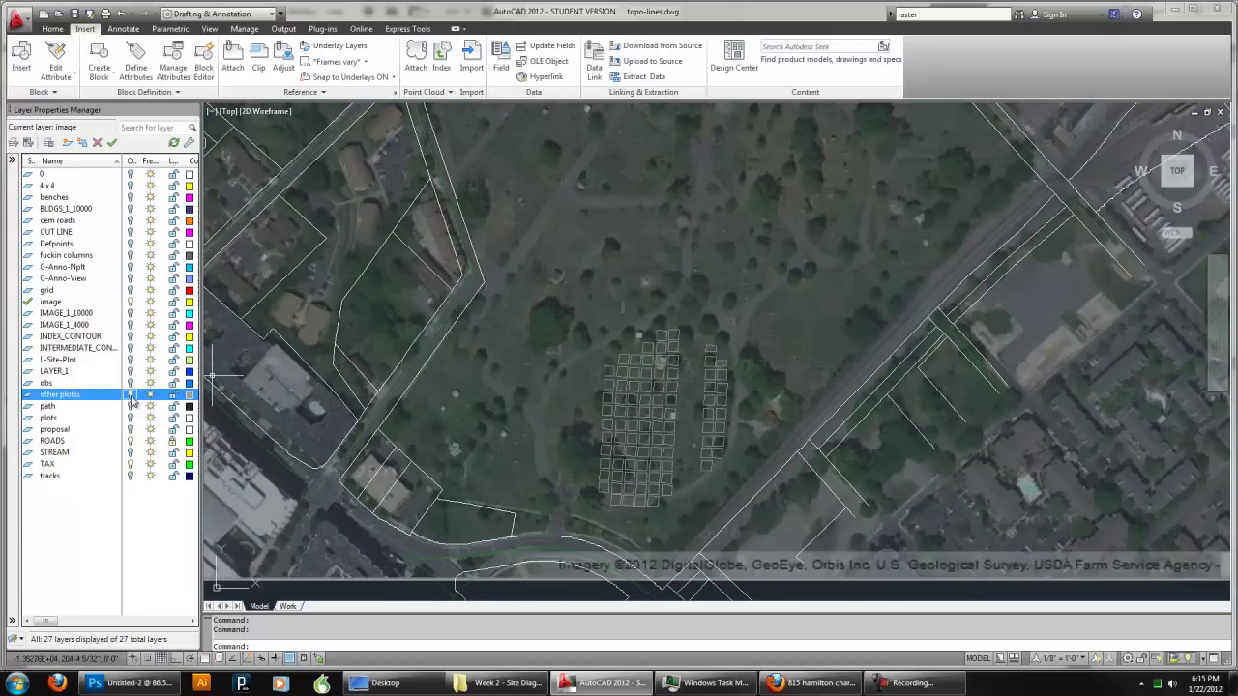
left_click(130, 396)
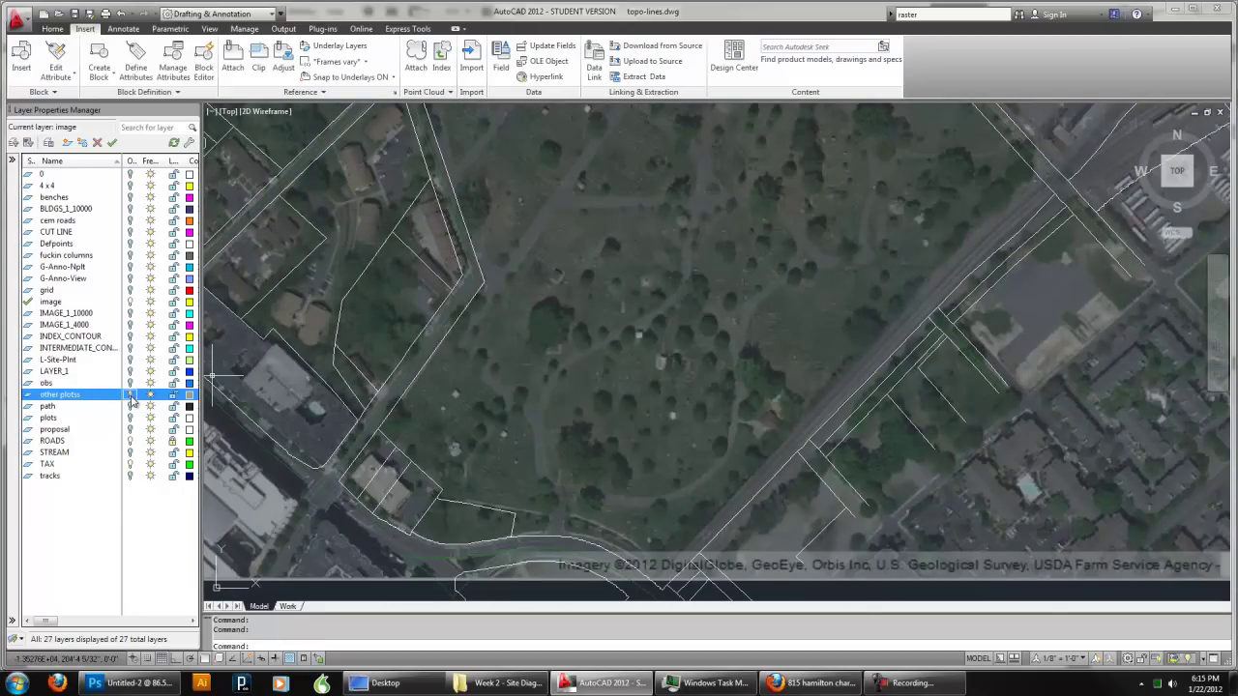
scroll(610, 422, "down", 4)
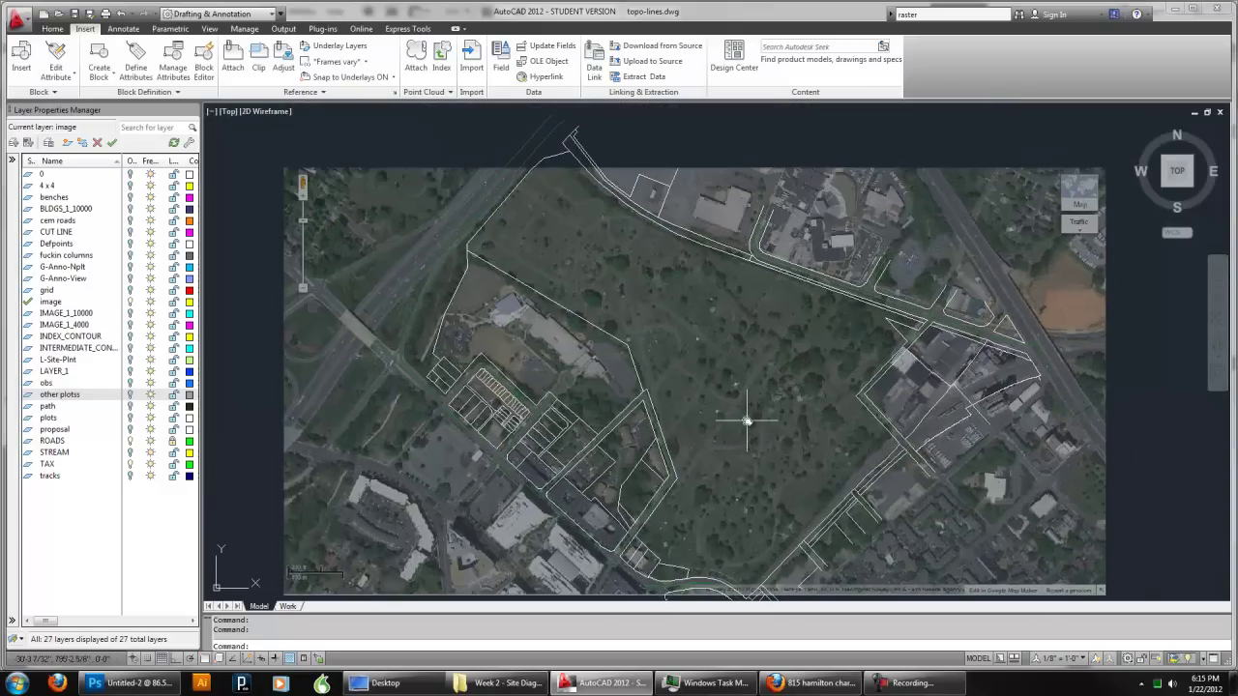
scroll(746, 416, "down", 2)
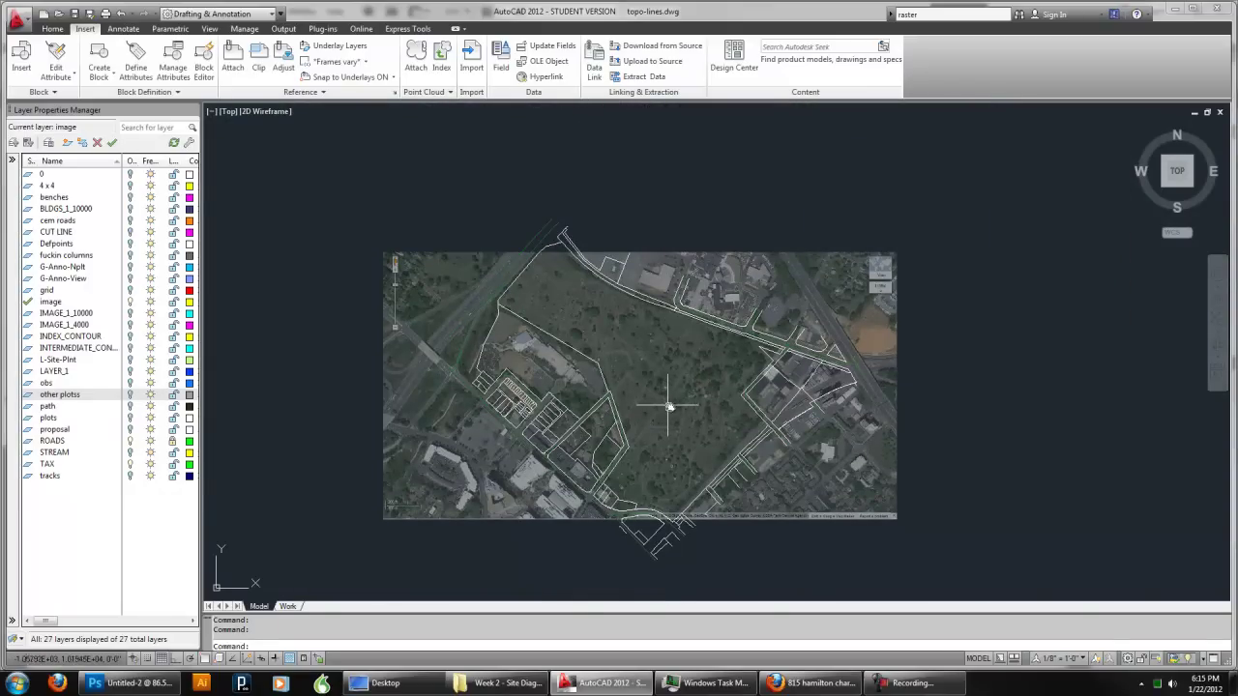
scroll(664, 401, "up", 2)
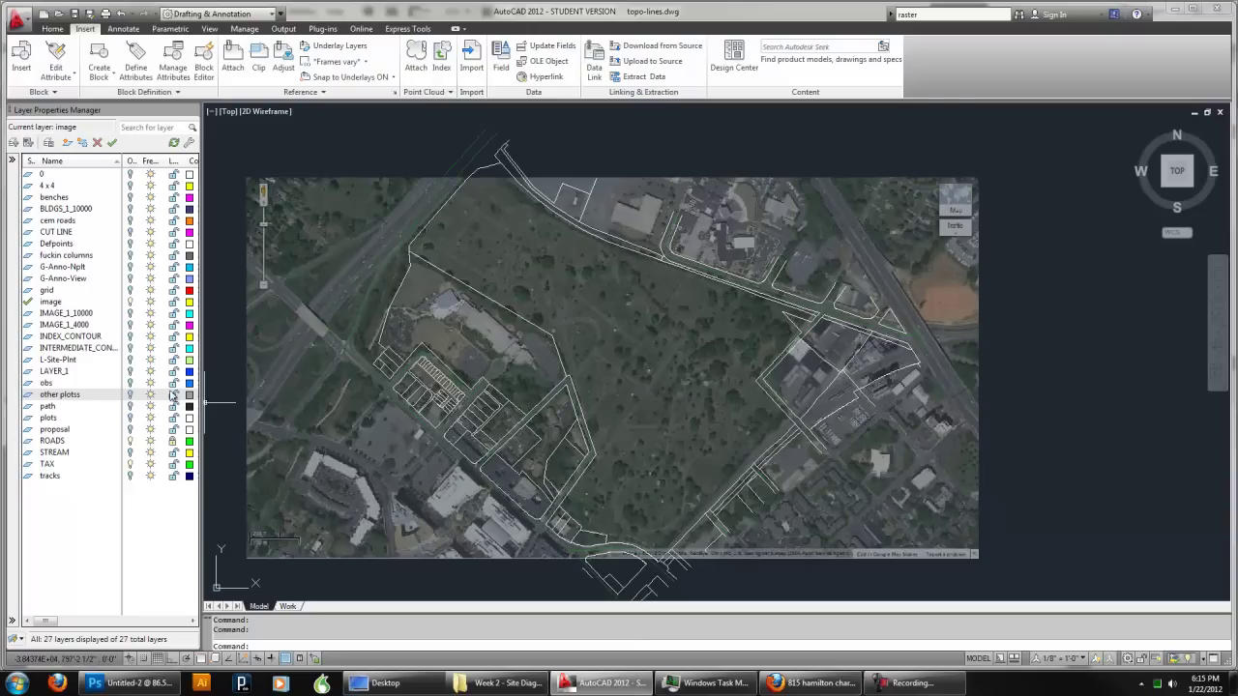
Turn off the image layer, toggle IMAGE_1_10000 on and off, and turn IMAGE_1_4000 on
left_click(131, 302)
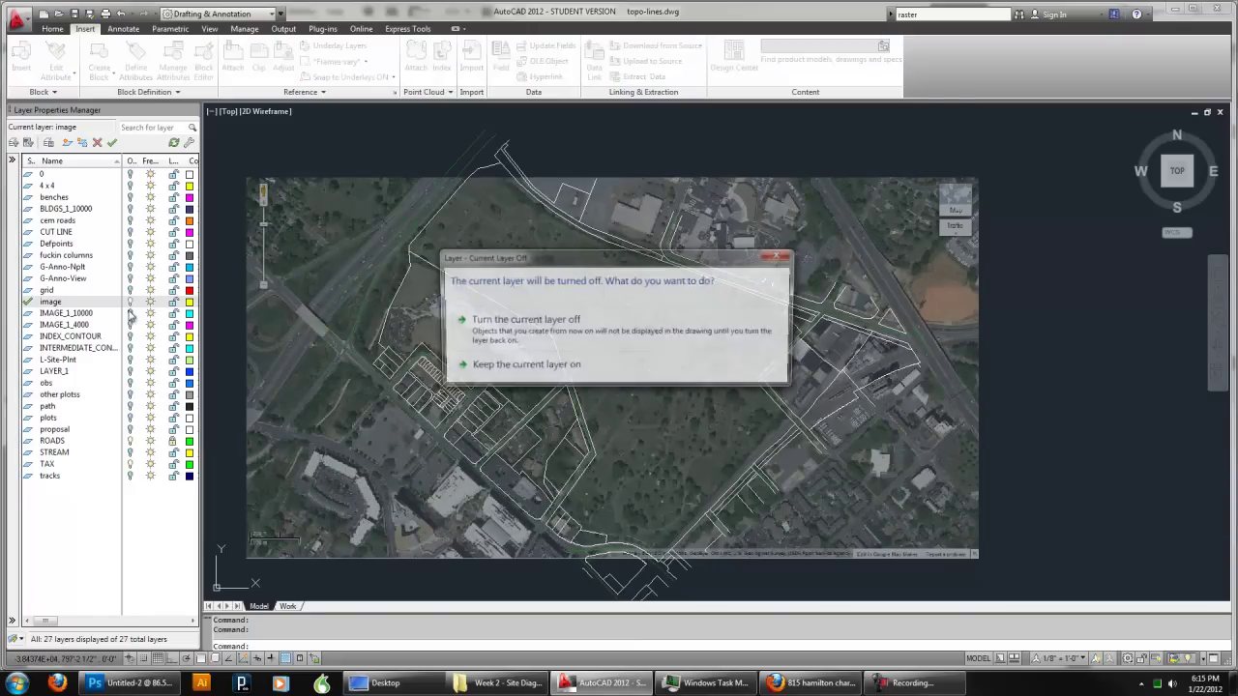
left_click(487, 329)
left_click(131, 313)
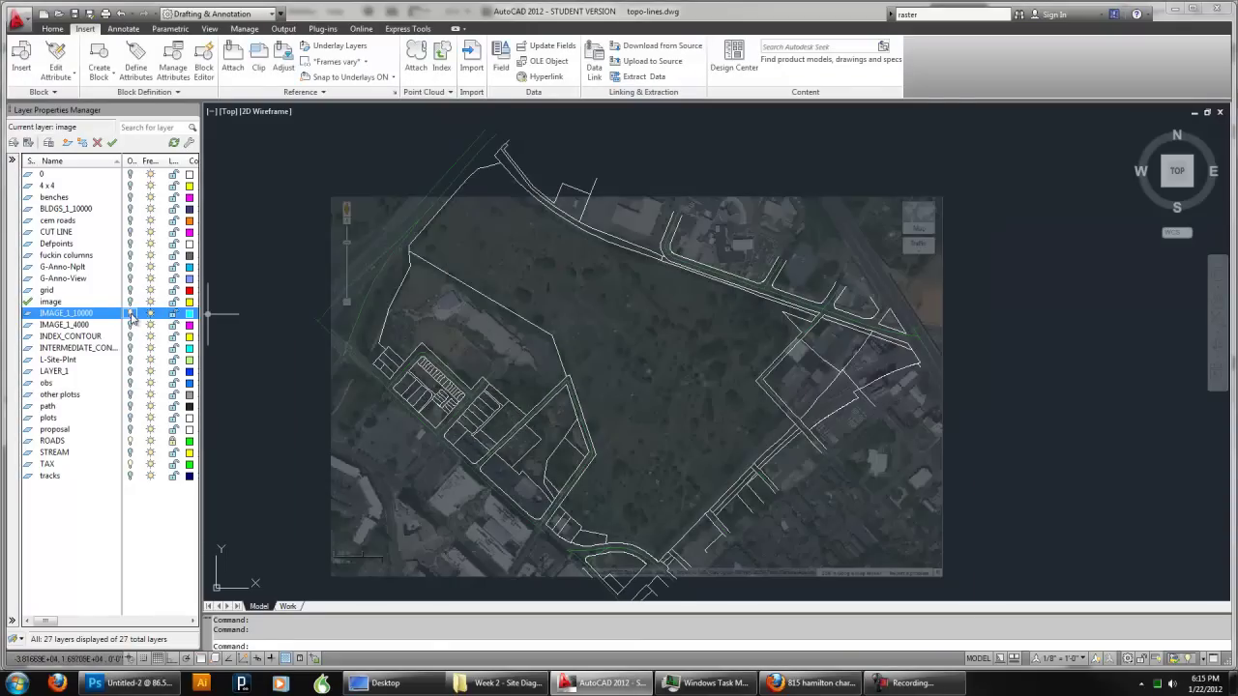
left_click(131, 313)
left_click(130, 325)
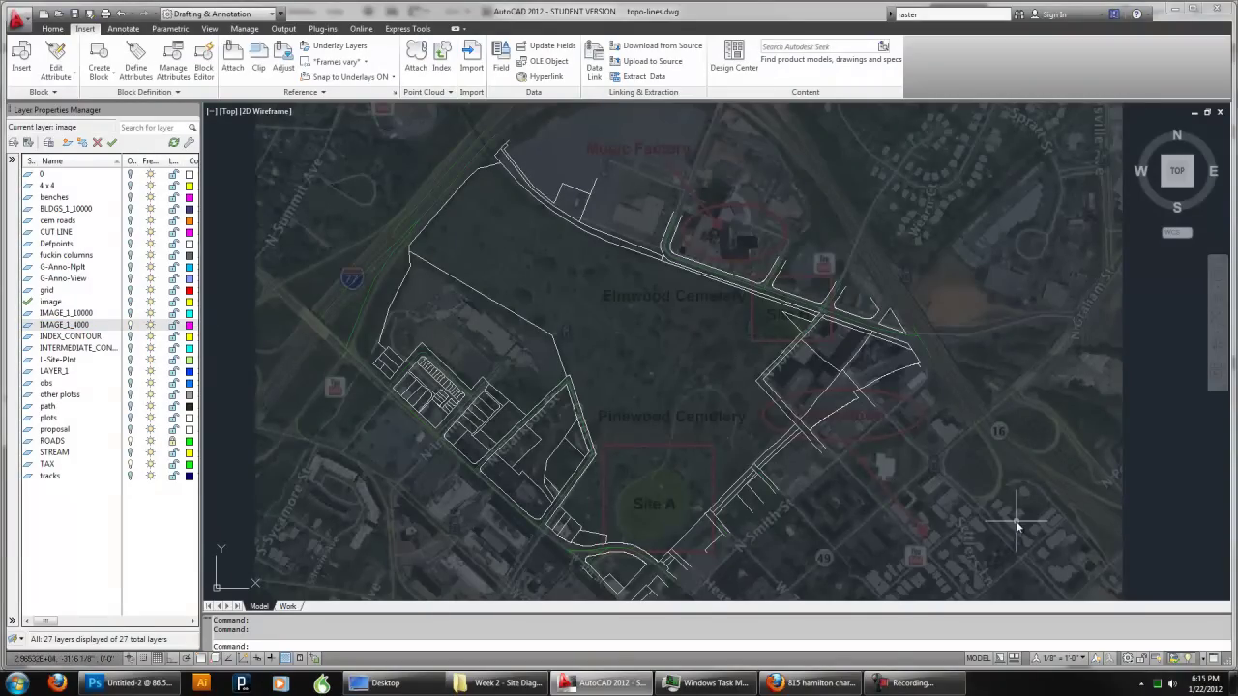
middle_click_drag(950, 497, 948, 479)
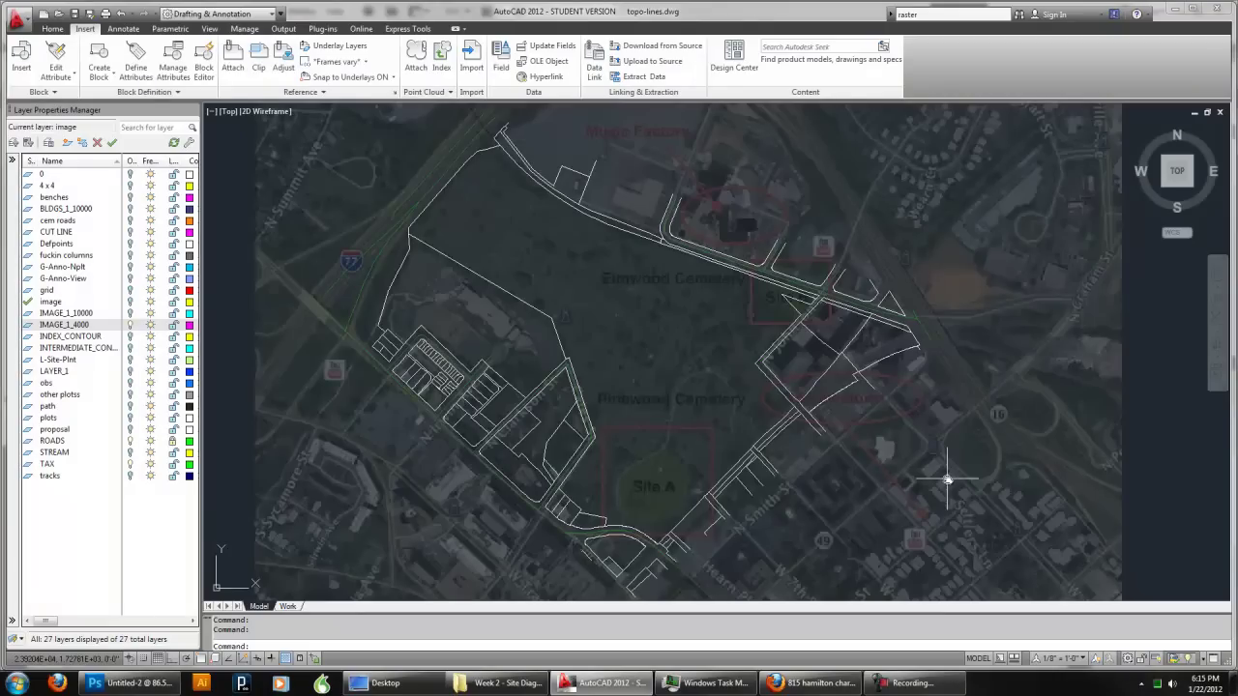